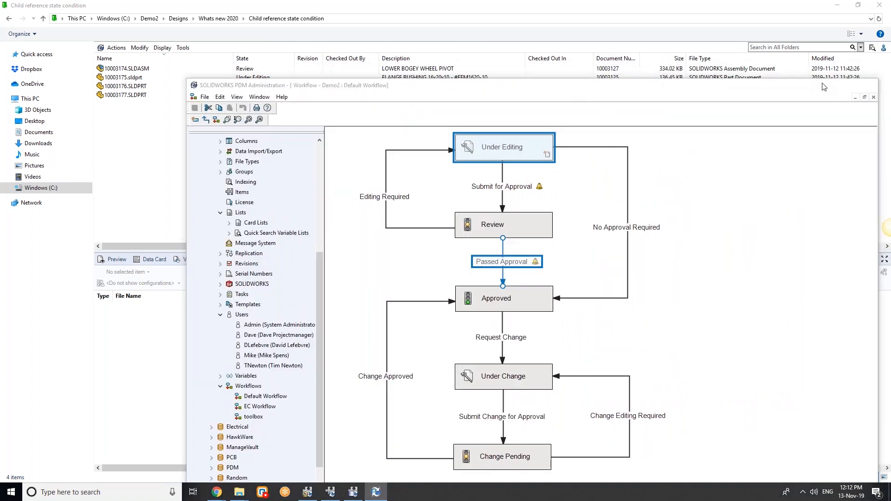
# Switch to the vault folder and review the Passed Approval transition's file list for 10003174.SLDASM, cancelling without changing any state
pyautogui.click(824, 87)
pyautogui.click(138, 71)
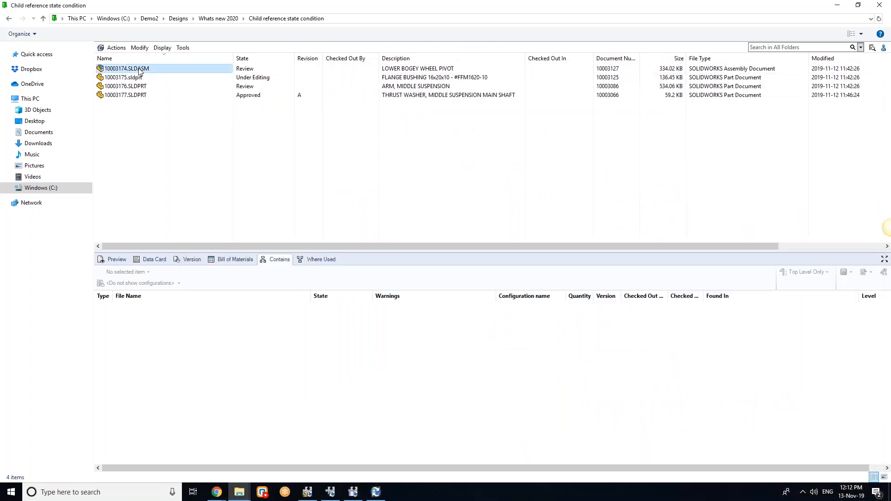
pyautogui.rightClick(138, 70)
pyautogui.moveTo(188, 263)
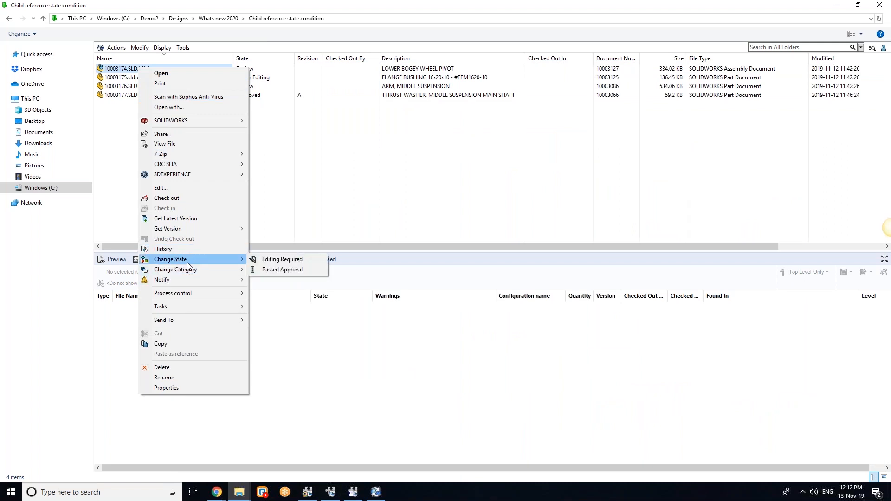
pyautogui.click(268, 269)
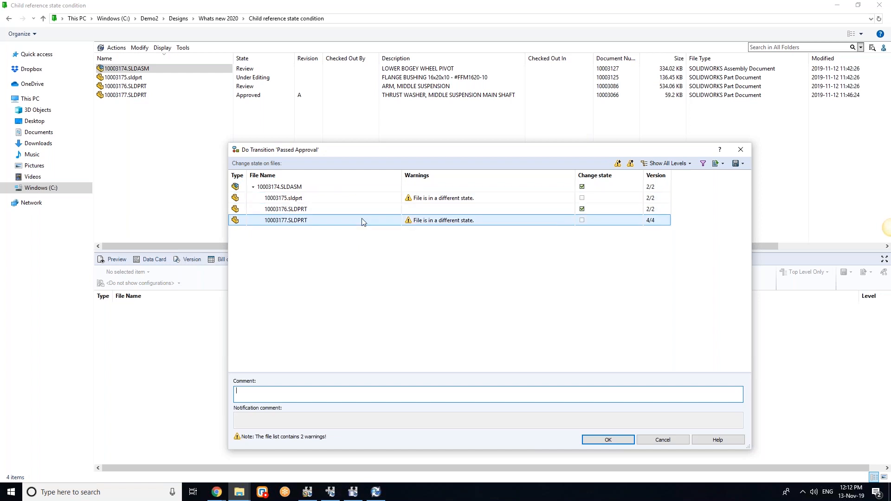
pyautogui.click(665, 441)
# Switch to SOLIDWORKS PDM Administration and add a Child Reference State condition to the Passed Approval transition between Review and Approved
pyautogui.click(376, 491)
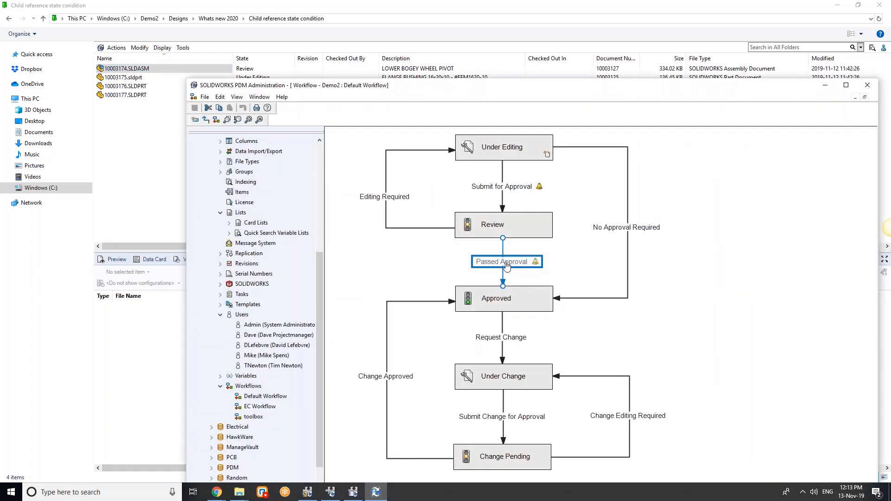
pyautogui.doubleClick(506, 266)
pyautogui.moveTo(544, 219); pyautogui.dragTo(657, 157)
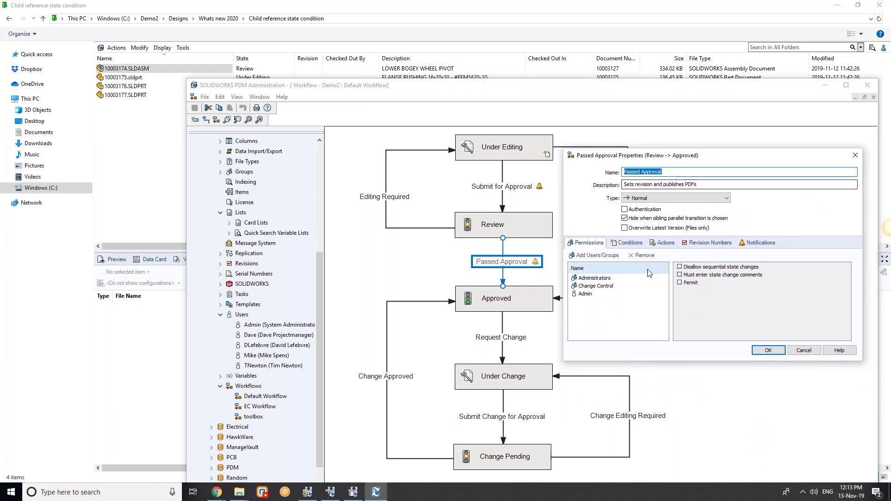
pyautogui.click(638, 247)
pyautogui.click(599, 278)
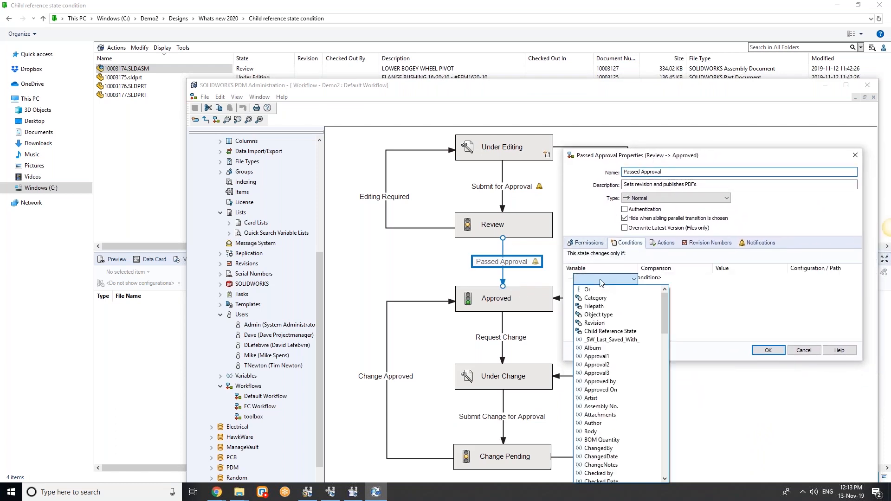
pyautogui.click(593, 332)
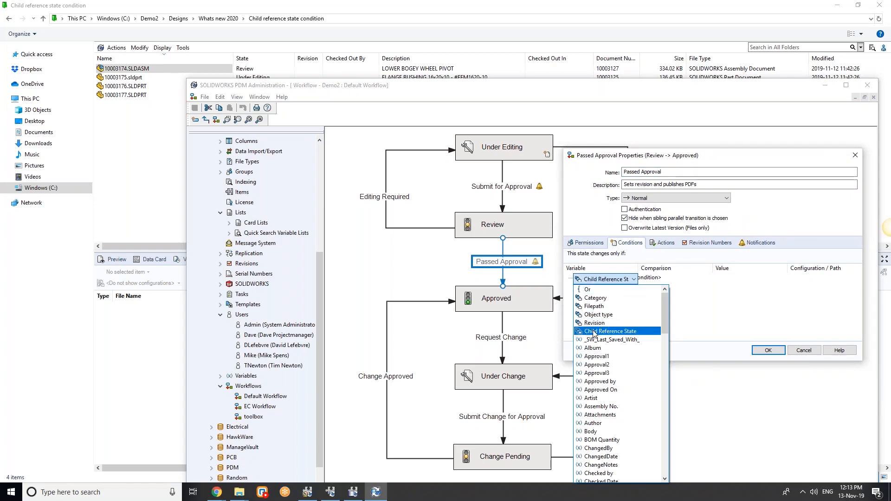
pyautogui.click(597, 332)
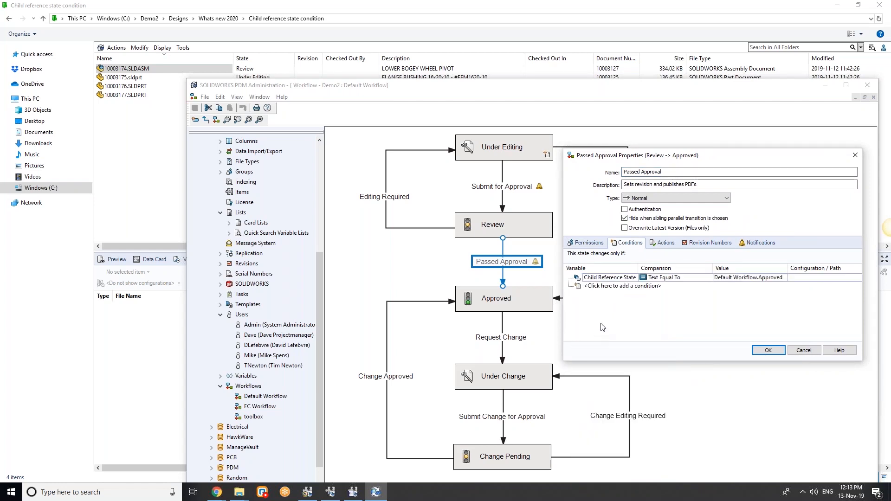
# Set the condition to Text Equal To Default Workflow.Approved, accept the transition properties and save the workflow
pyautogui.click(687, 281)
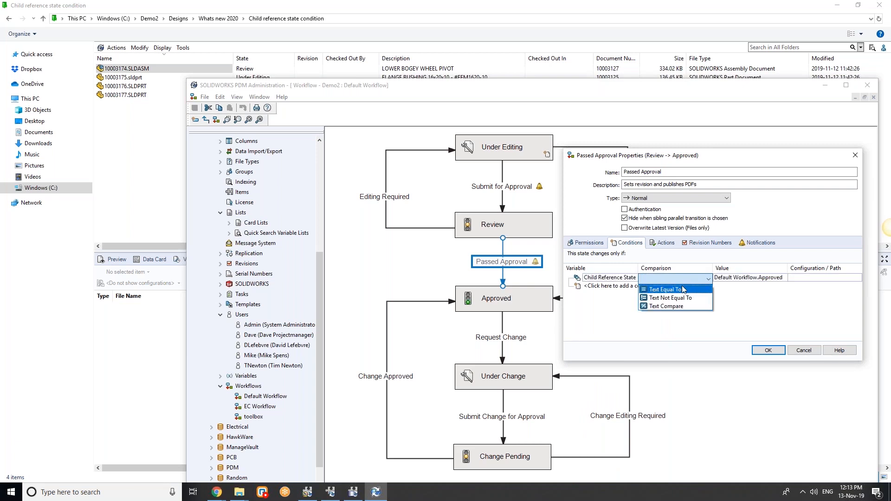
pyautogui.click(681, 288)
pyautogui.click(726, 280)
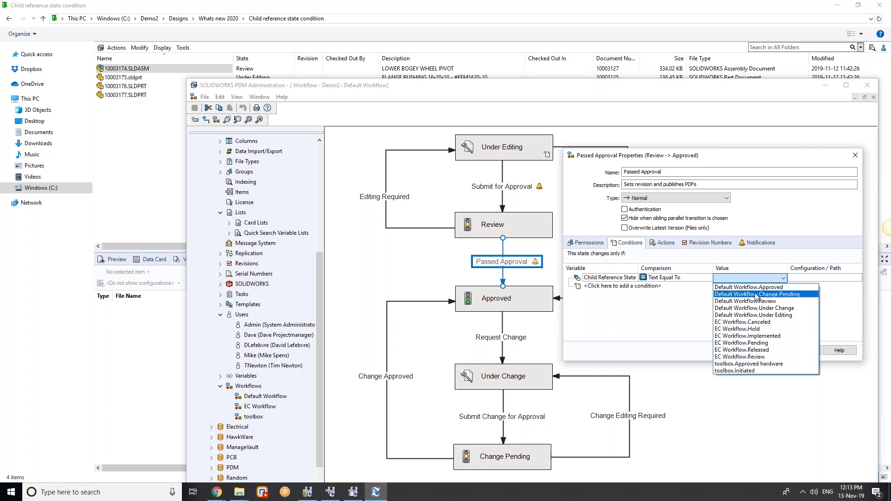
pyautogui.click(740, 287)
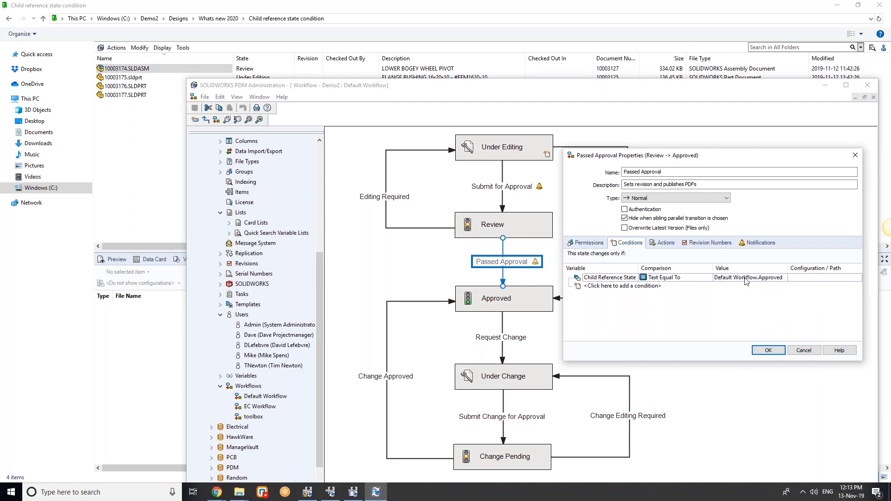
pyautogui.click(777, 350)
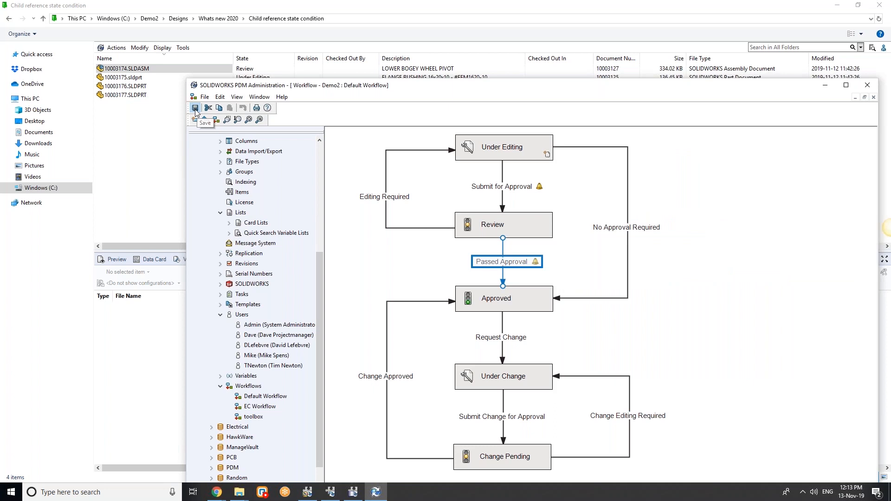
pyautogui.click(195, 110)
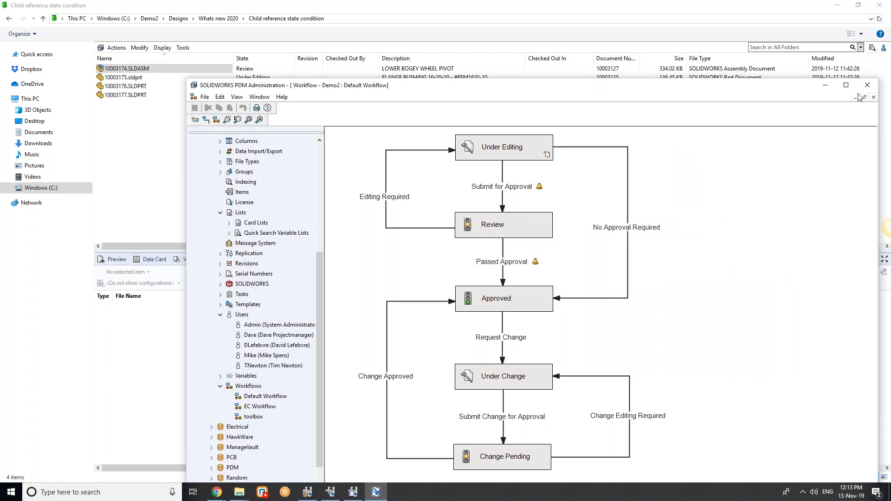
# Return to the vault folder, start the Passed Approval transition on 10003174.SLDASM and examine the warnings for each file
pyautogui.click(825, 87)
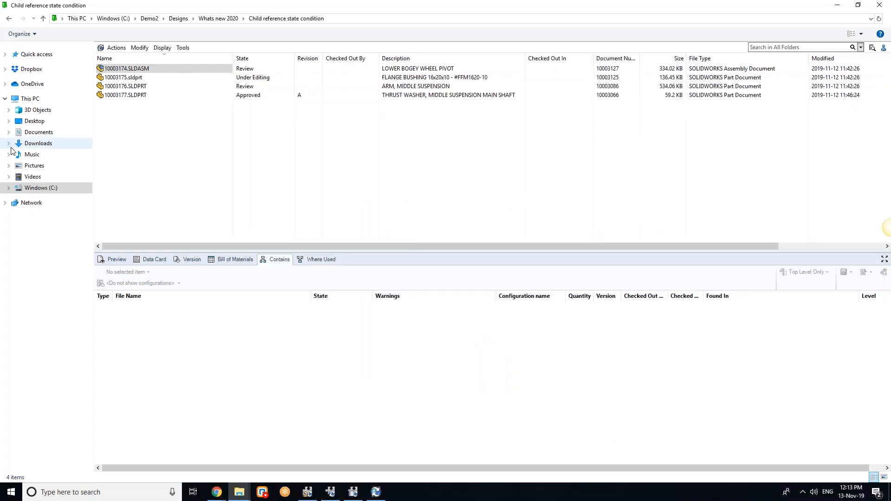
pyautogui.rightClick(171, 70)
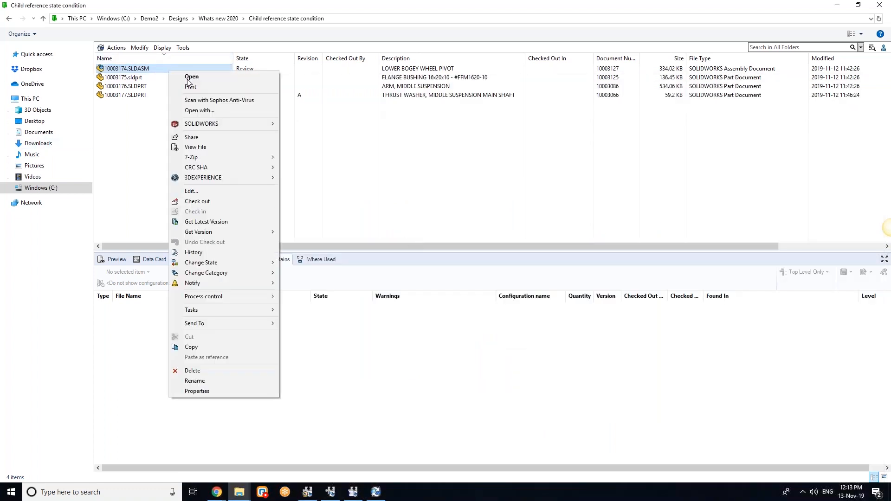
pyautogui.moveTo(227, 263)
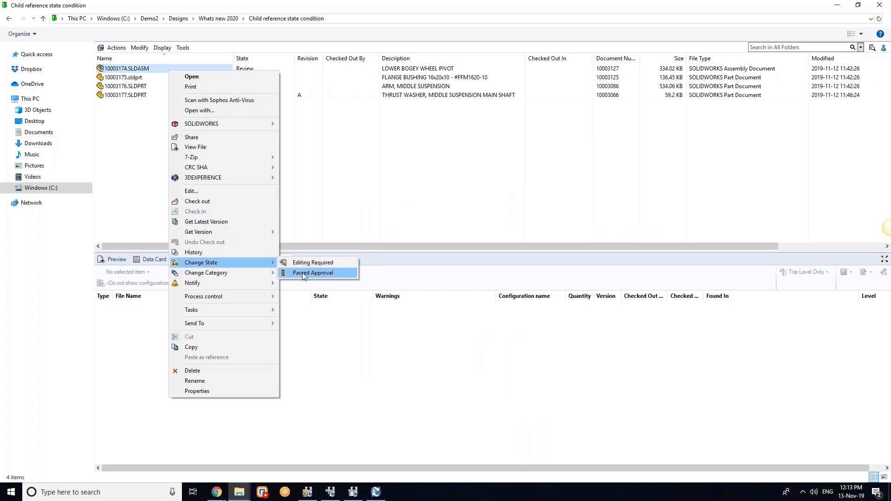
pyautogui.click(313, 273)
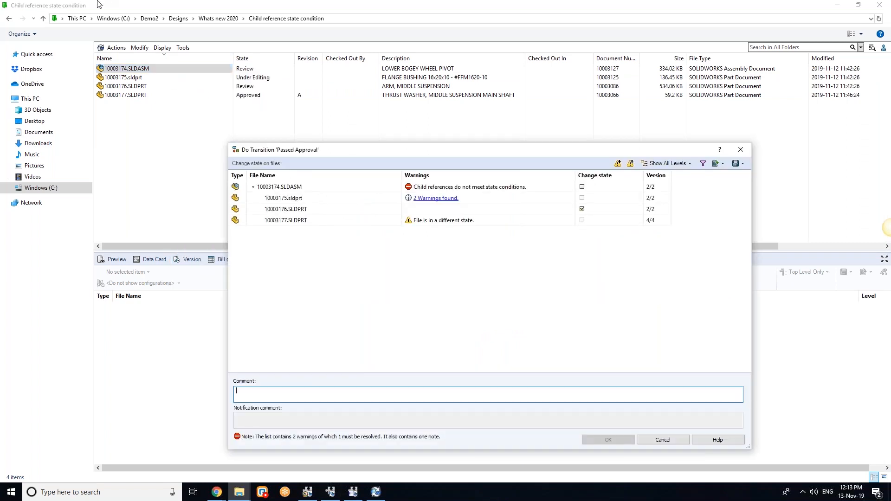
pyautogui.moveTo(411, 190)
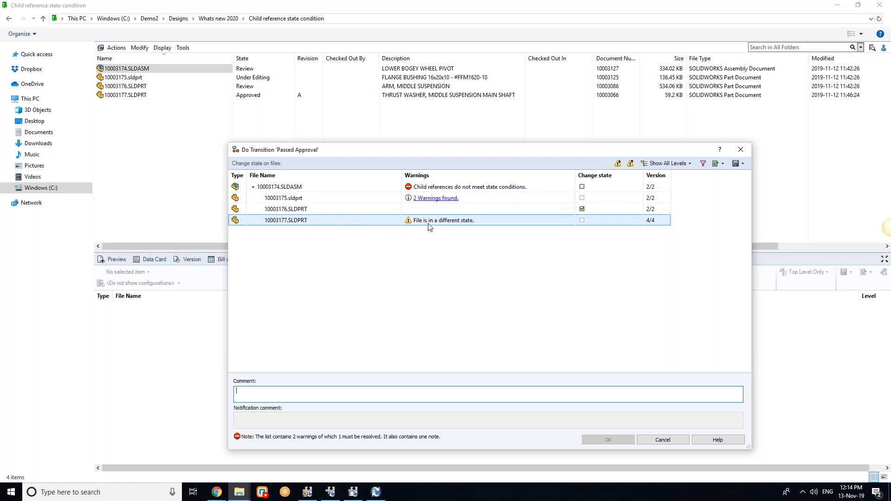
pyautogui.moveTo(439, 223)
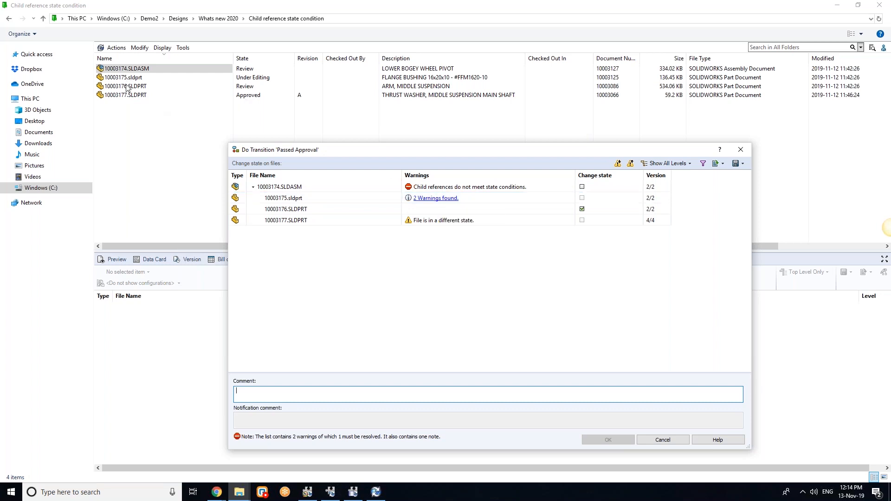
# Read the detailed warnings for 10003175.sldprt and cancel the transition
pyautogui.click(434, 198)
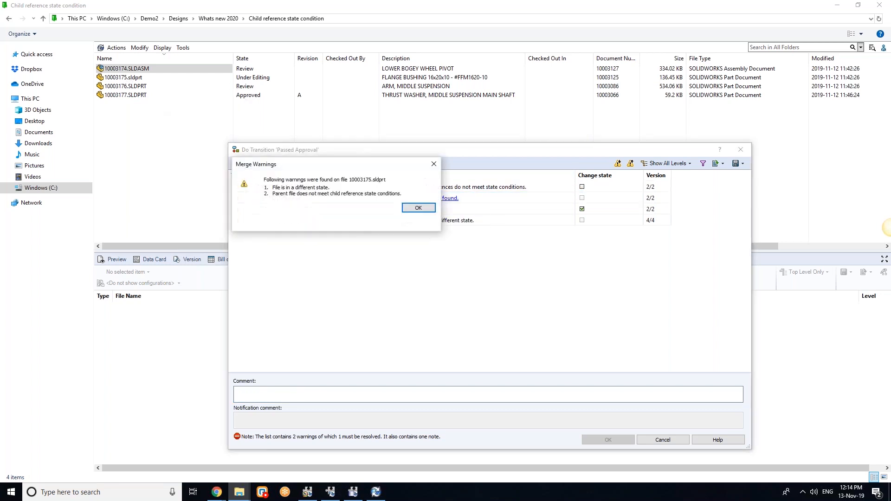
pyautogui.click(424, 212)
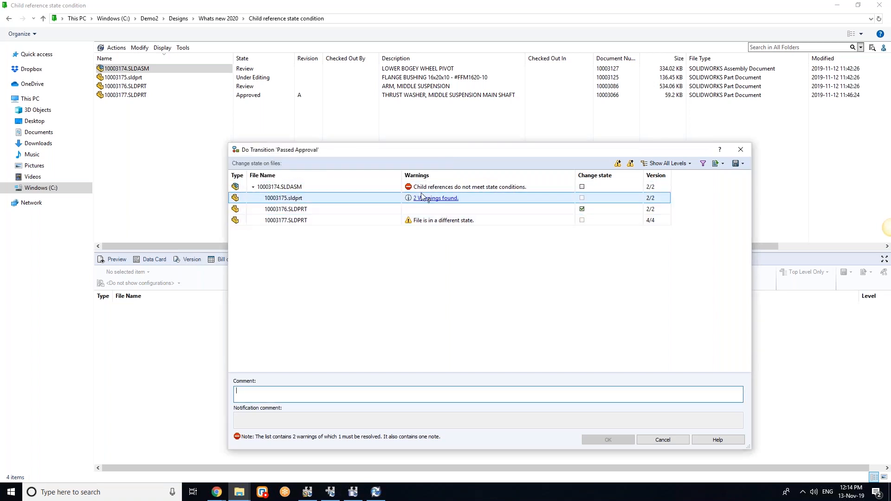
pyautogui.click(649, 441)
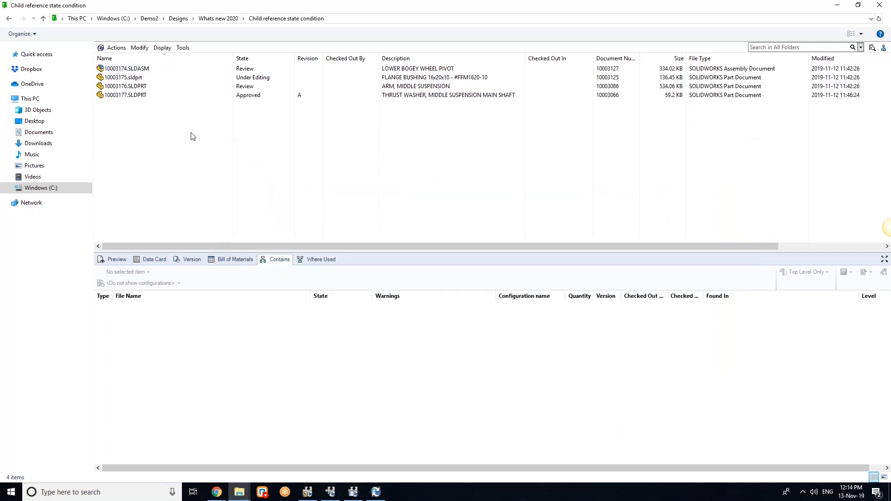
# Move 10003175.sldprt through the Submit for Approval transition without selecting anyone to notify
pyautogui.click(133, 80)
pyautogui.rightClick(132, 82)
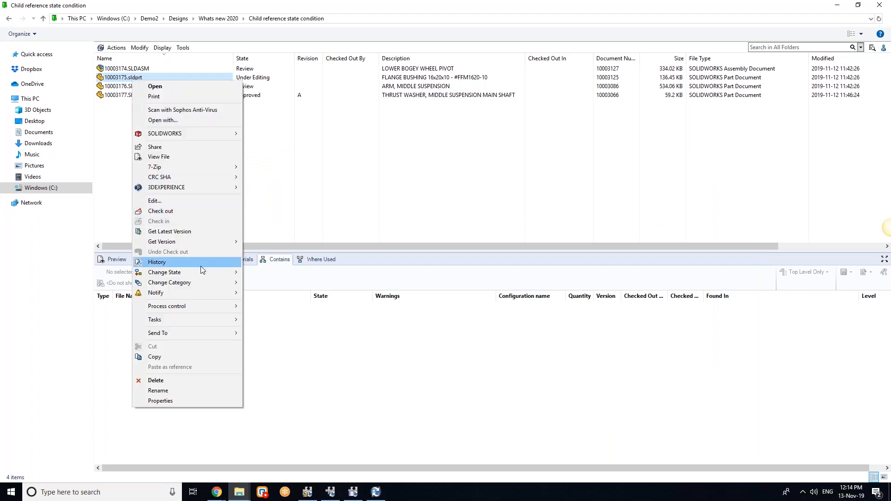
pyautogui.moveTo(200, 272)
pyautogui.click(262, 283)
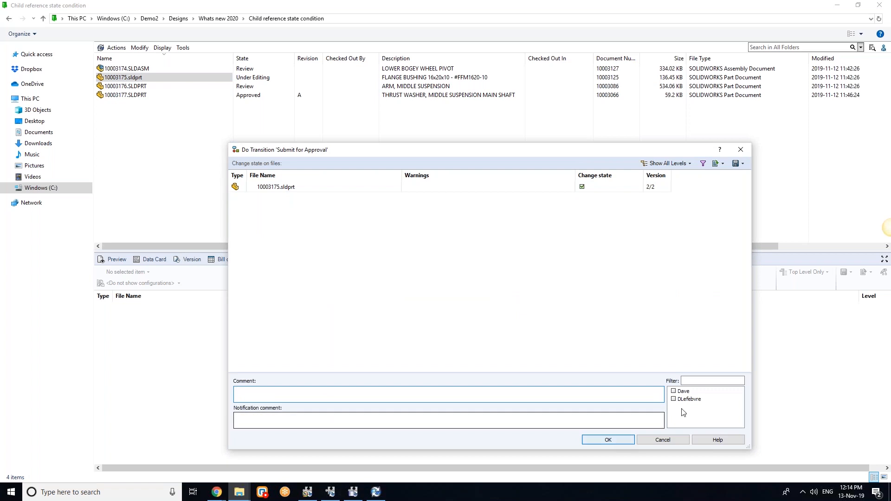
pyautogui.click(608, 439)
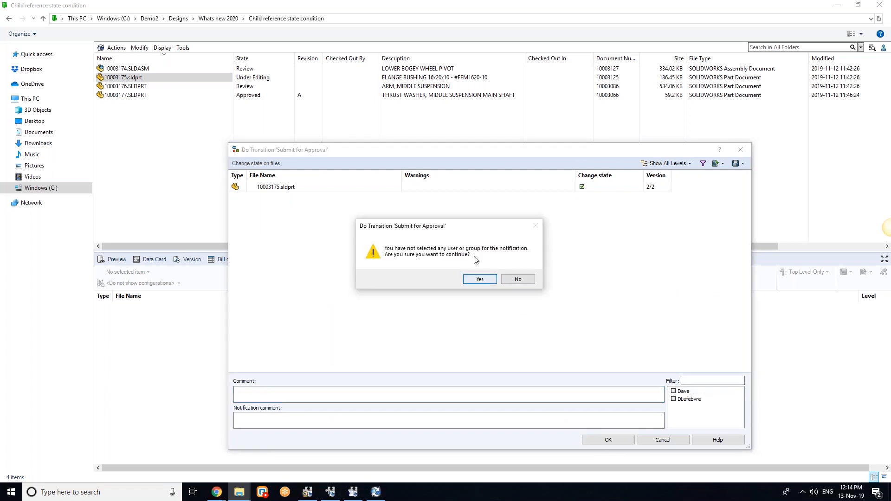
pyautogui.moveTo(469, 228); pyautogui.dragTo(493, 271)
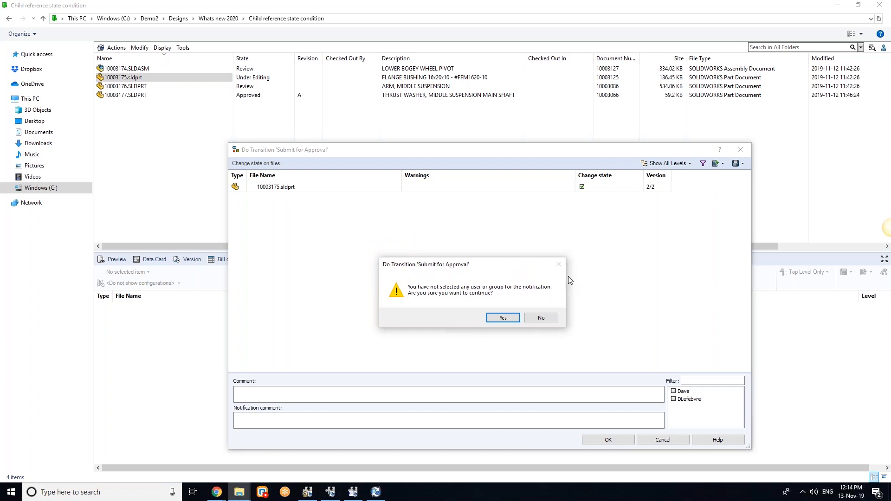
pyautogui.click(509, 320)
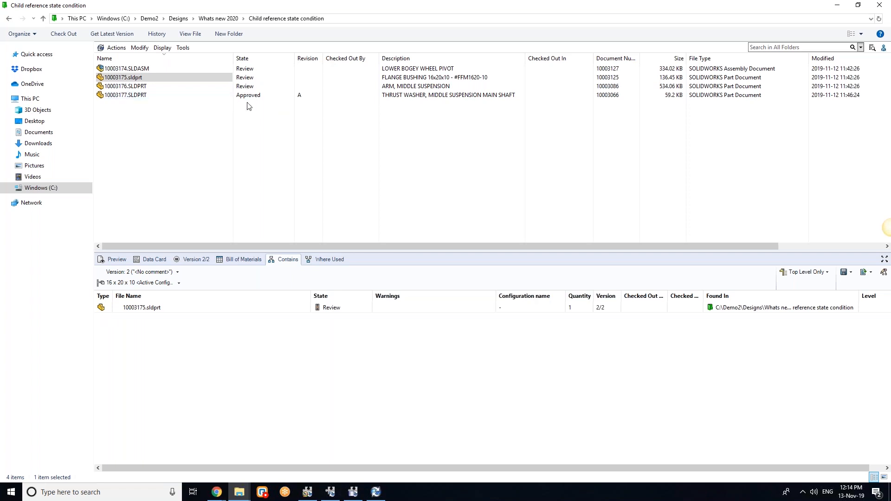
# Test the Passed Approval transition on 10003174.SLDASM by repeatedly excluding and re-including 10003176.SLDPRT, and cancel the transition
pyautogui.rightClick(144, 68)
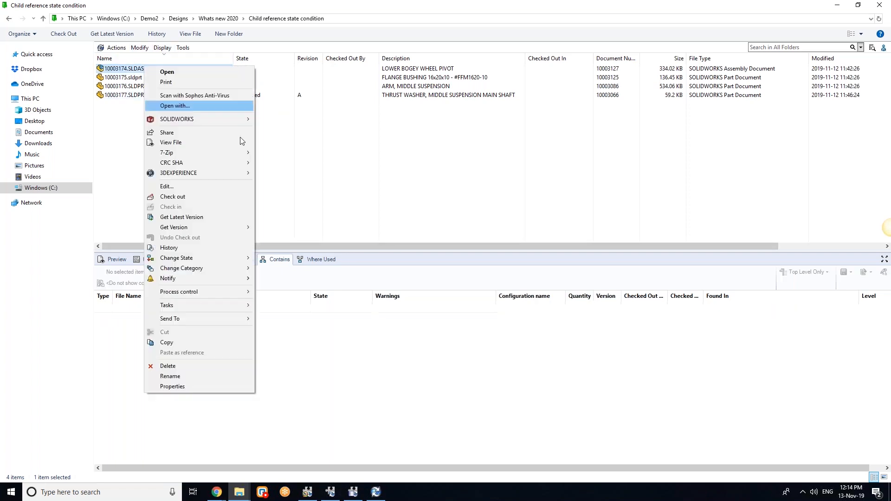
pyautogui.moveTo(223, 257)
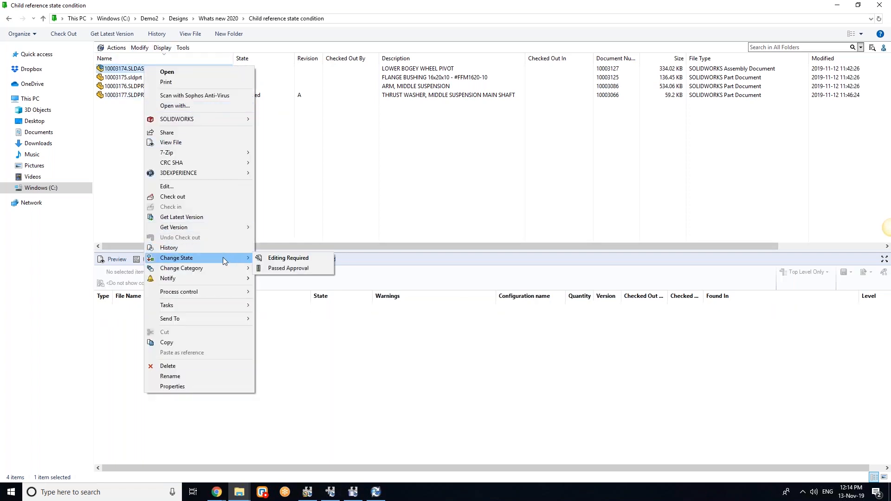
pyautogui.click(280, 269)
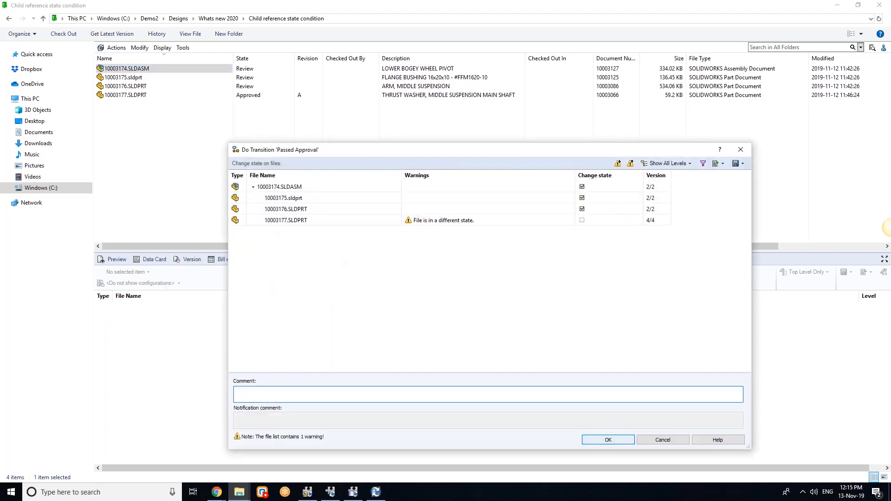
pyautogui.click(582, 209)
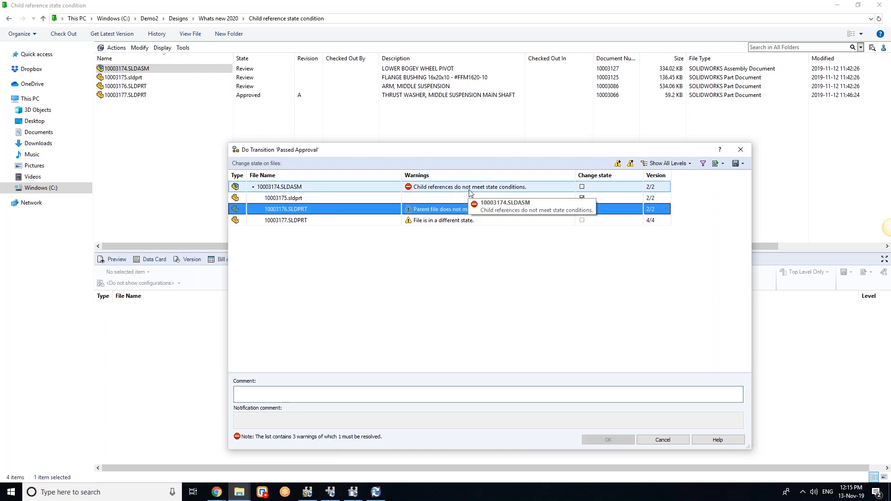
pyautogui.click(582, 210)
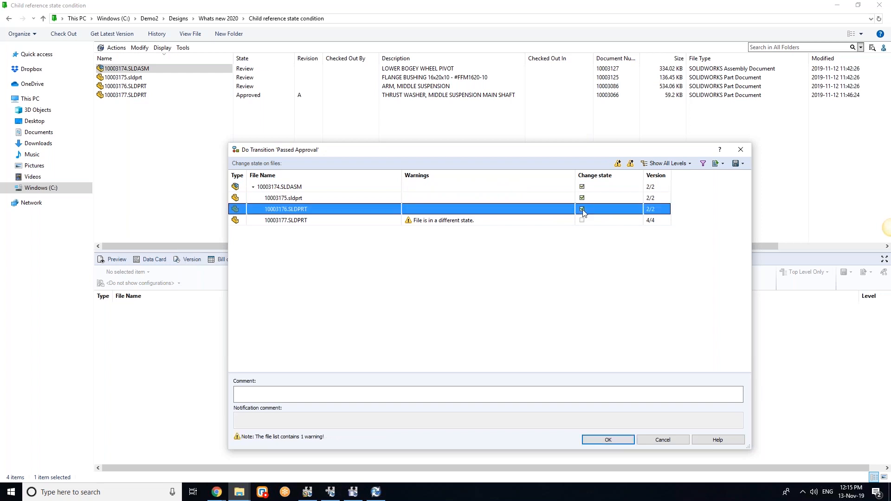
pyautogui.click(582, 209)
pyautogui.click(582, 210)
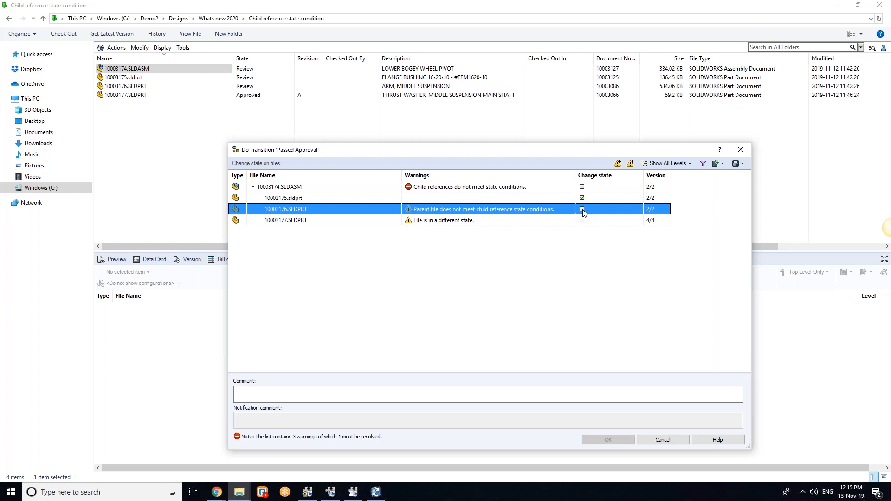
pyautogui.click(582, 209)
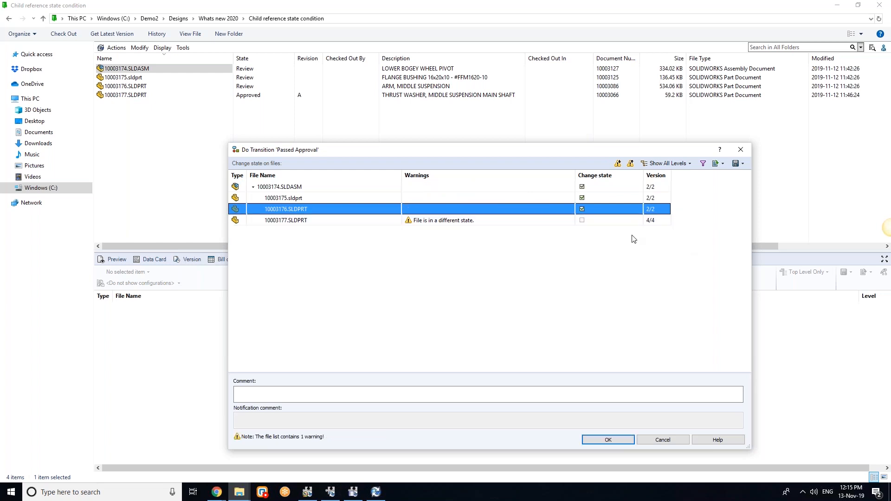
pyautogui.click(658, 442)
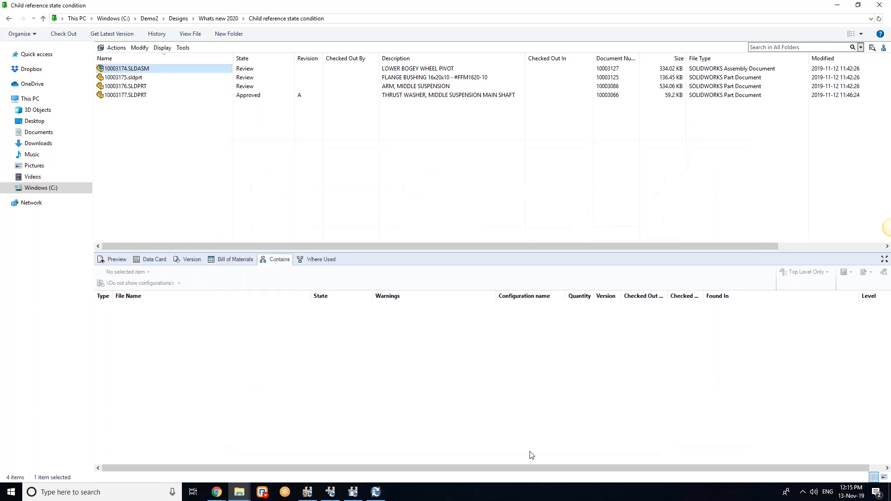
# Switch to SOLIDWORKS PDM Administration and review which Change State warnings block the operation for the Admin user
pyautogui.moveTo(377, 492)
pyautogui.click(376, 493)
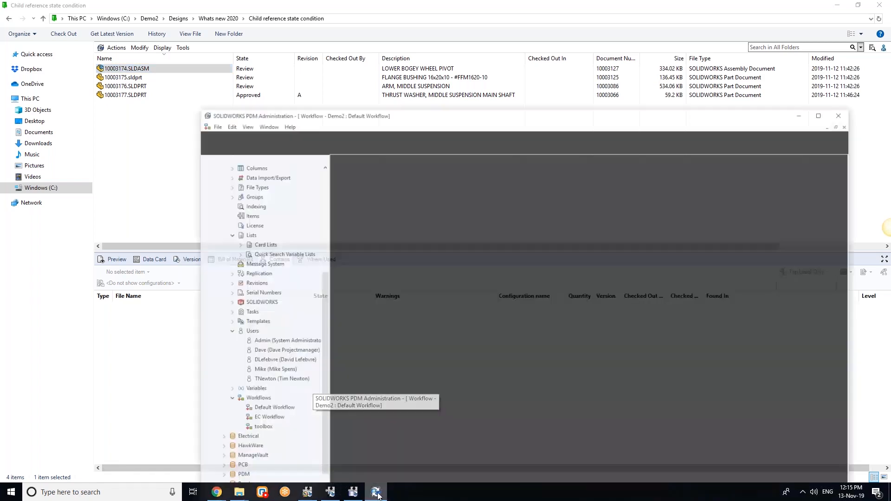
pyautogui.moveTo(452, 85); pyautogui.dragTo(439, 24)
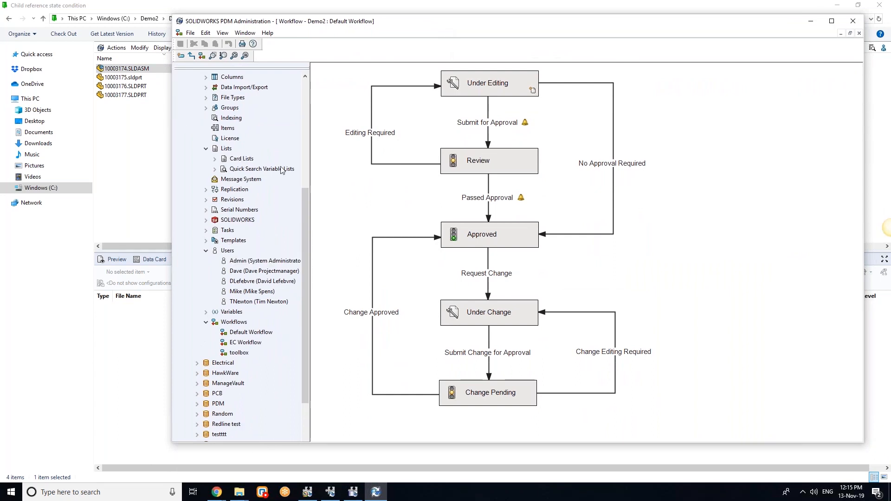
pyautogui.doubleClick(246, 262)
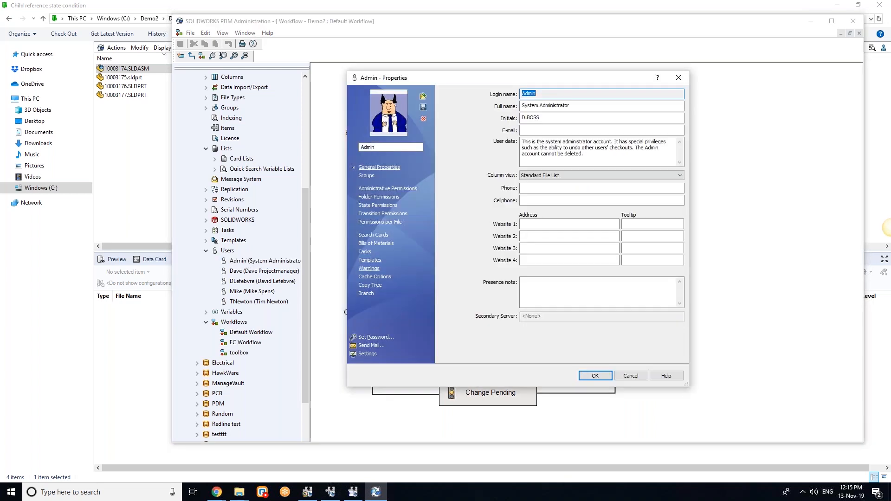
pyautogui.click(368, 269)
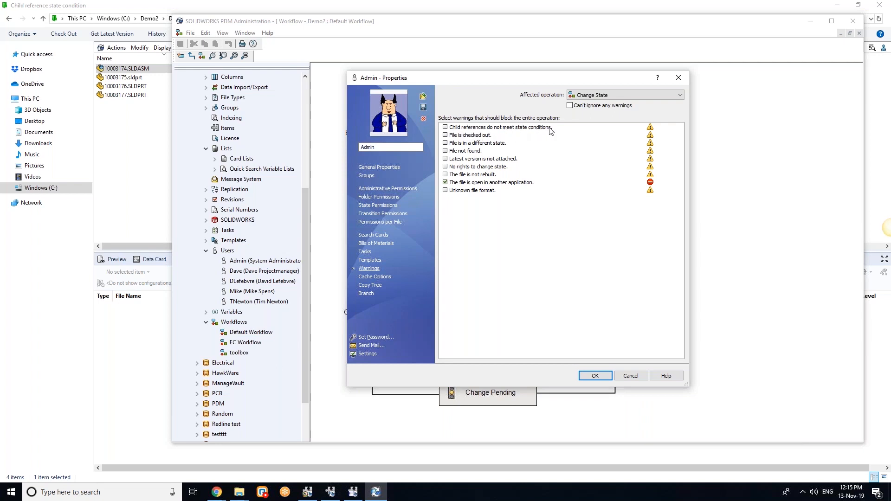
pyautogui.click(608, 379)
pyautogui.click(811, 21)
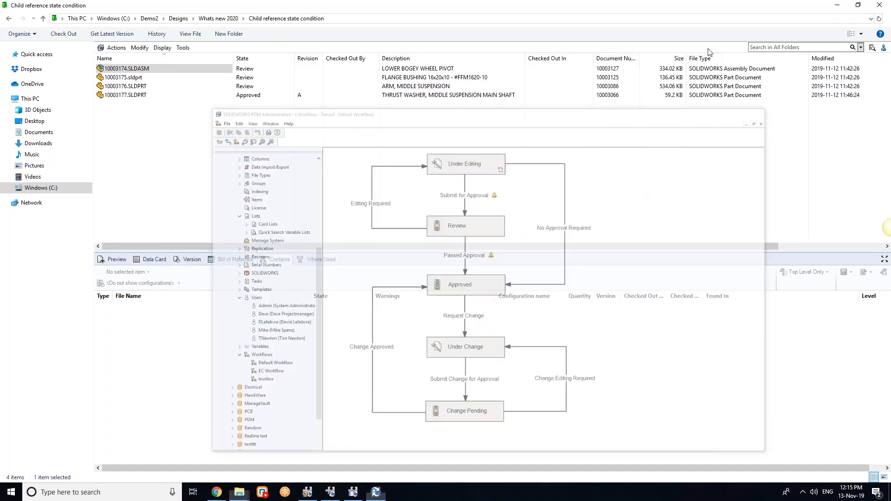
# Start the Passed Approval transition on 10003174.SLDASM, exclude 10003176.SLDPRT to examine the warnings, and cancel the transition
pyautogui.rightClick(156, 72)
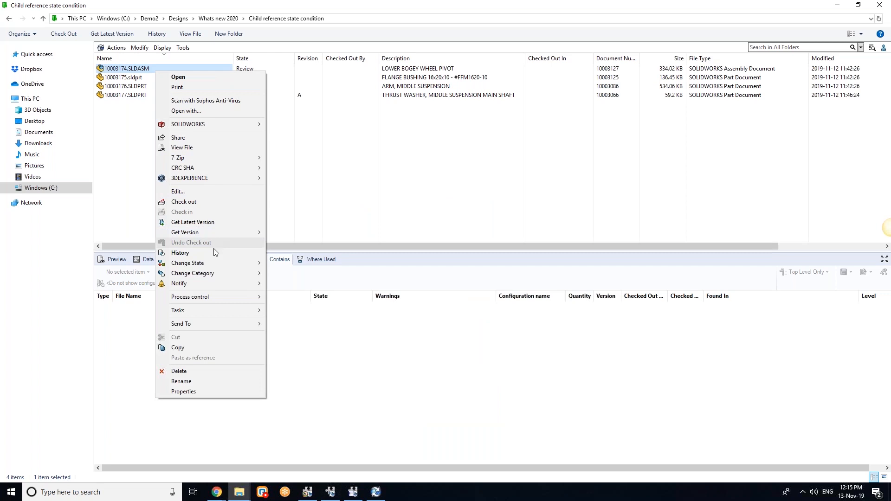
pyautogui.moveTo(213, 262)
pyautogui.click(282, 273)
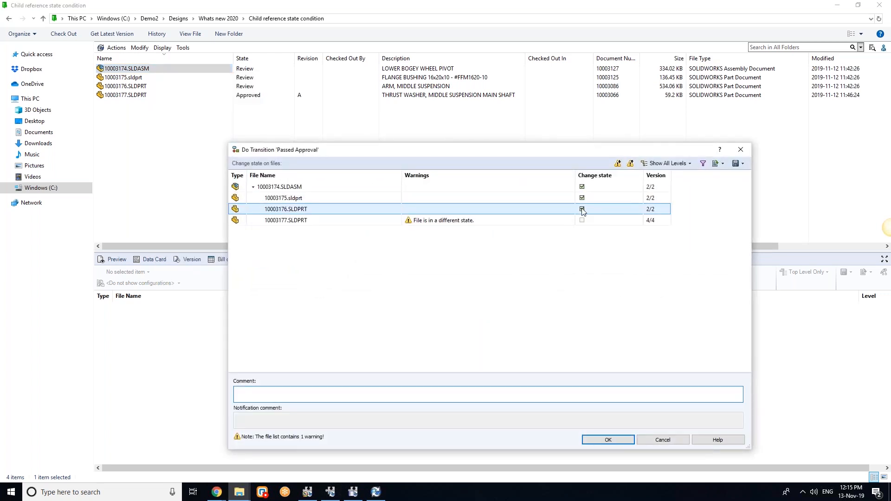
pyautogui.click(581, 209)
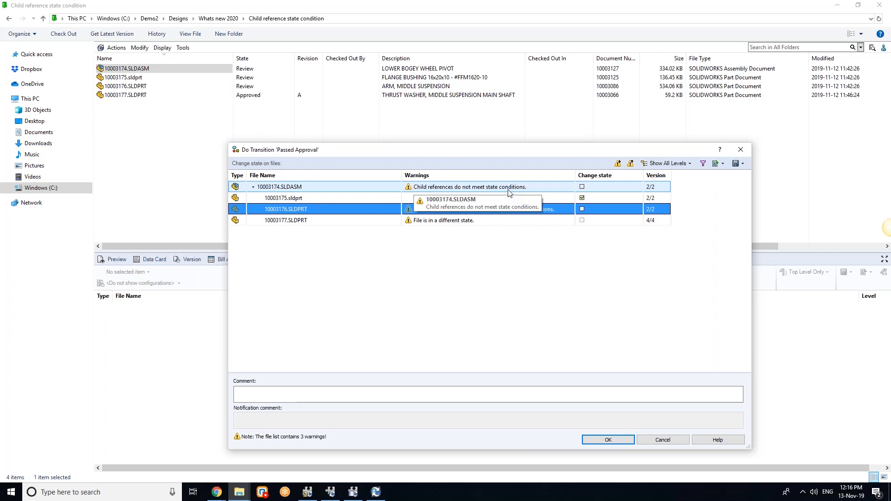
pyautogui.click(661, 441)
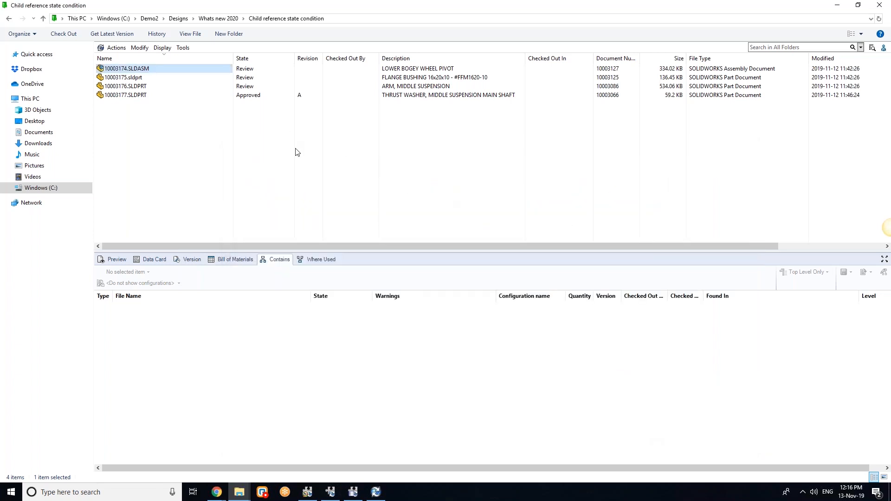
pyautogui.press('F5')
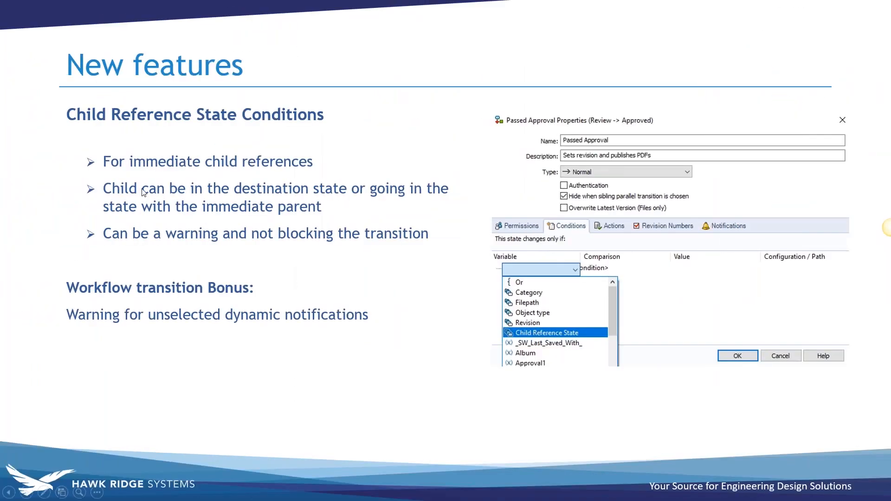
pyautogui.click(410, 248)
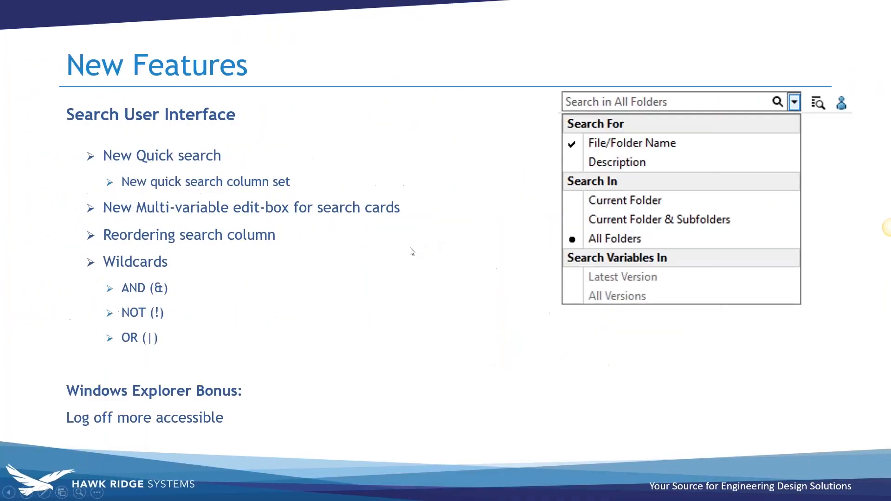
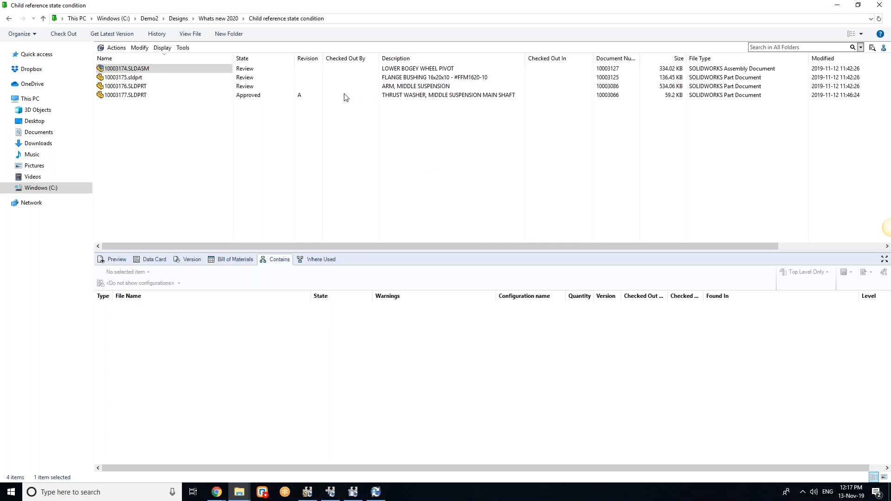
# Review the vault's quick search history and options, and include Material among the searched variables
pyautogui.click(790, 47)
pyautogui.hotkey('ctrl', 'f')
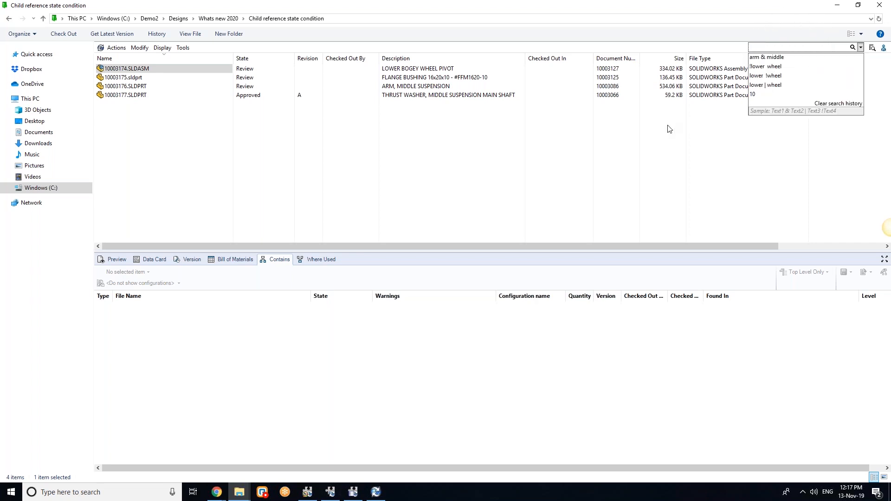
pyautogui.click(860, 48)
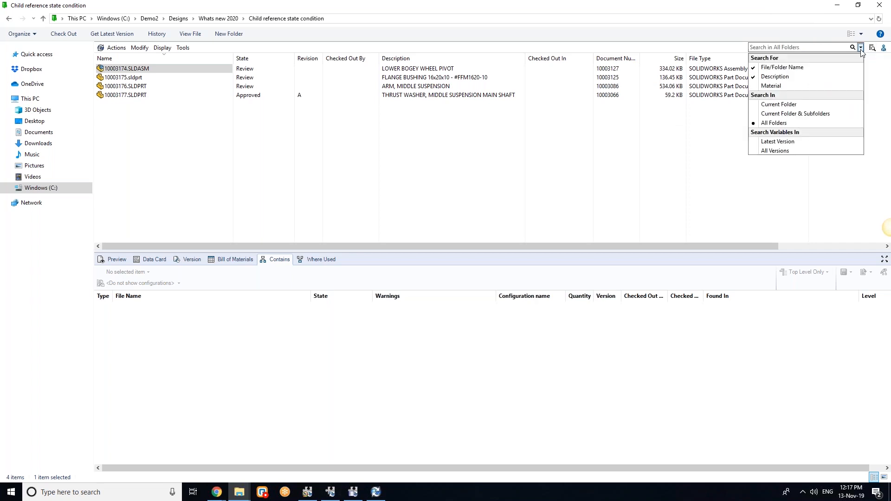
pyautogui.click(861, 47)
pyautogui.click(861, 48)
pyautogui.click(755, 86)
pyautogui.click(754, 86)
pyautogui.click(684, 138)
# In SOLIDWORKS PDM Administration, add the Checked by variable to the "for Whats new" quick search variable list and save it
pyautogui.click(376, 492)
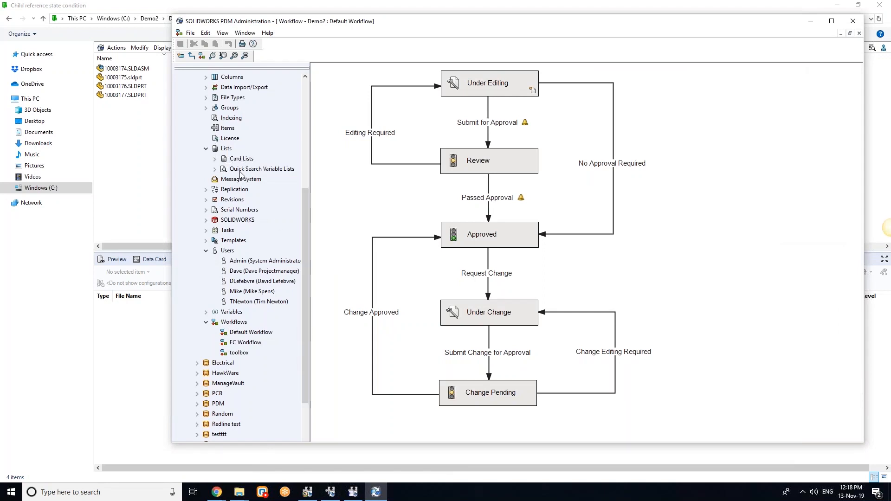
pyautogui.doubleClick(244, 170)
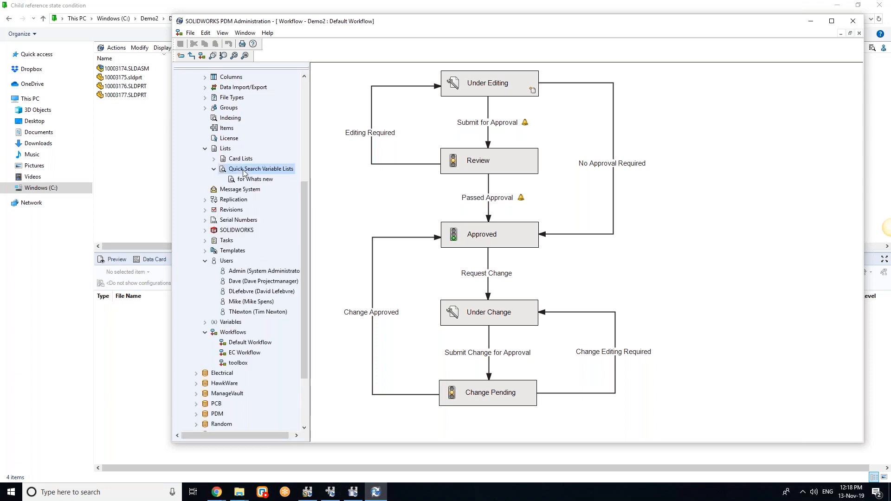
pyautogui.doubleClick(246, 180)
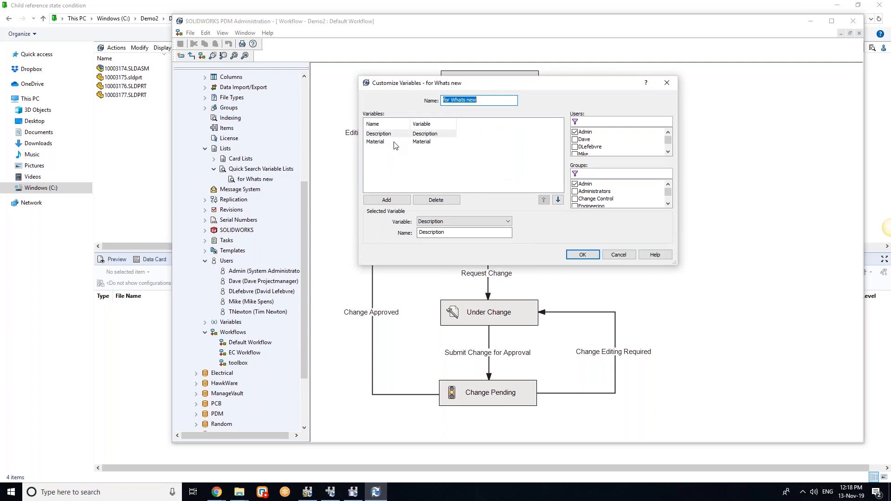
pyautogui.click(398, 203)
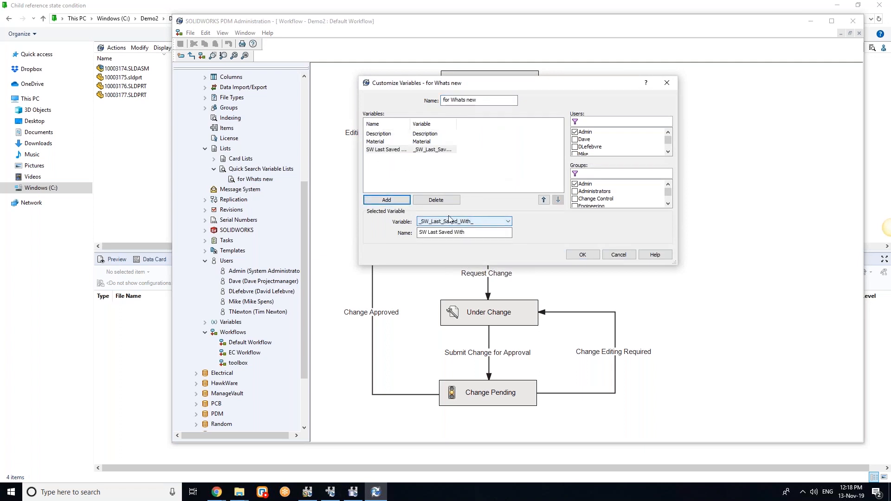
pyautogui.click(492, 221)
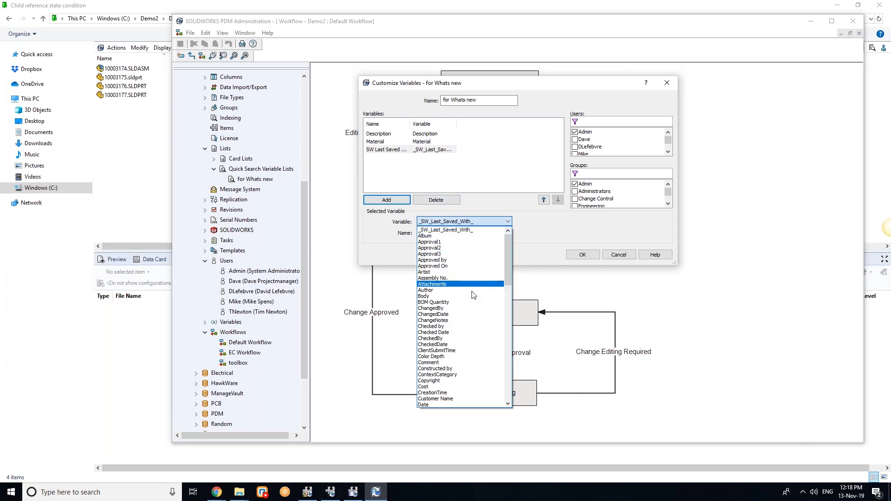
pyautogui.scroll(-9, 448, 321)
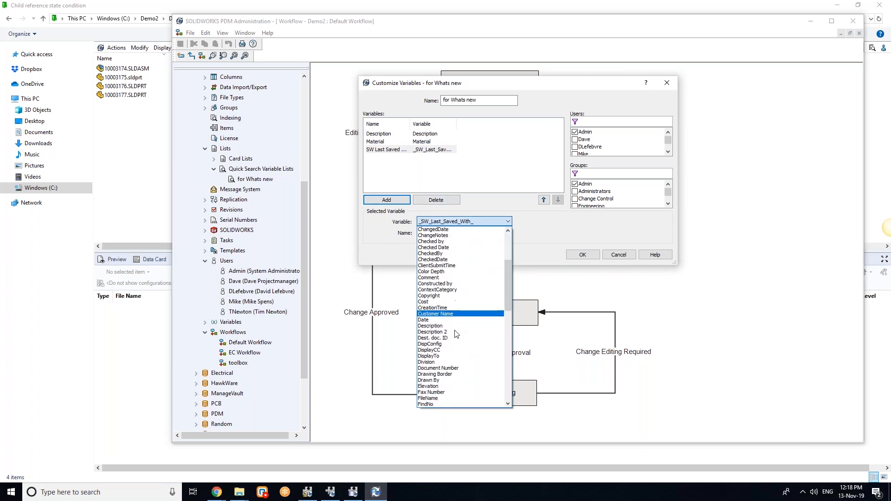
pyautogui.scroll(3, 454, 307)
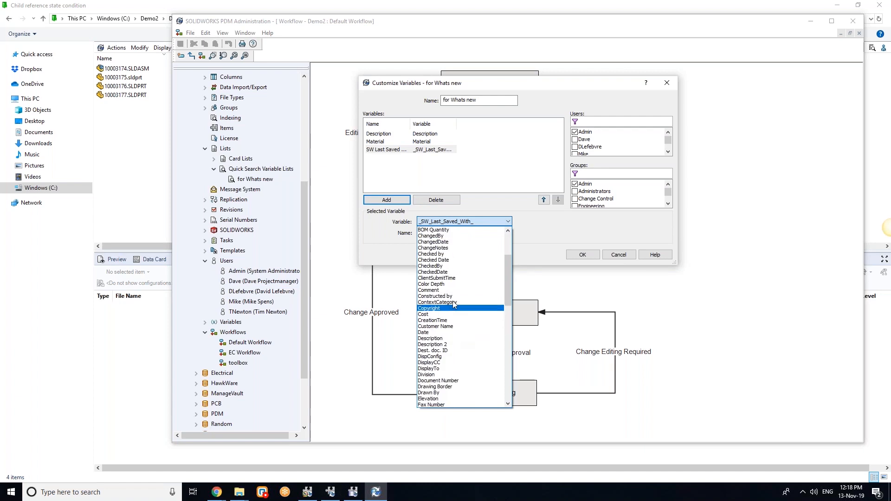
pyautogui.click(445, 253)
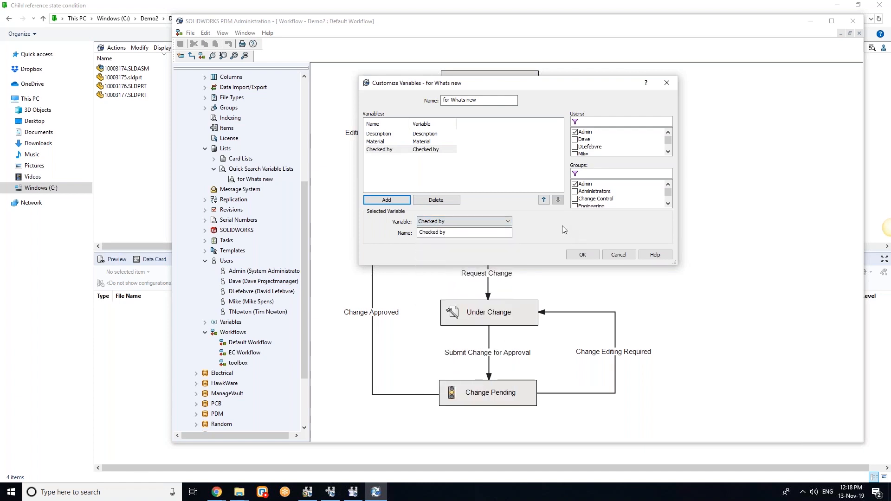
pyautogui.click(583, 255)
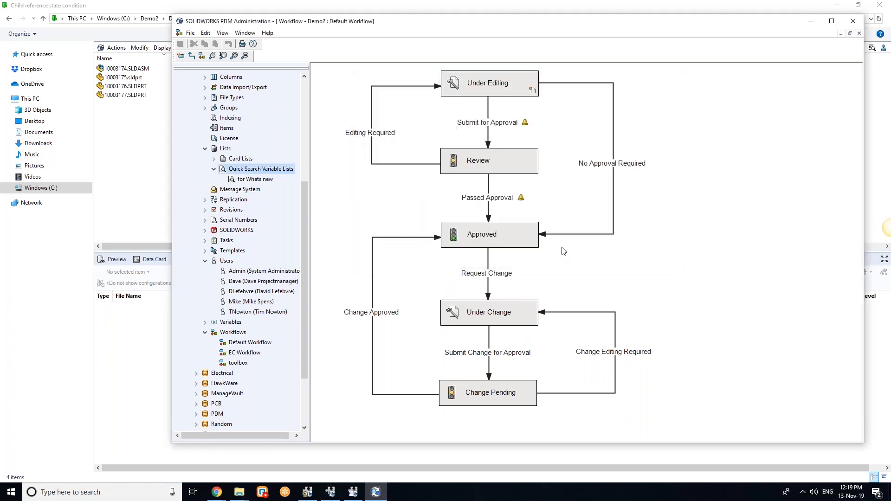
# Return to the vault folder and check whether the quick search options include the Checked by variable
pyautogui.click(815, 26)
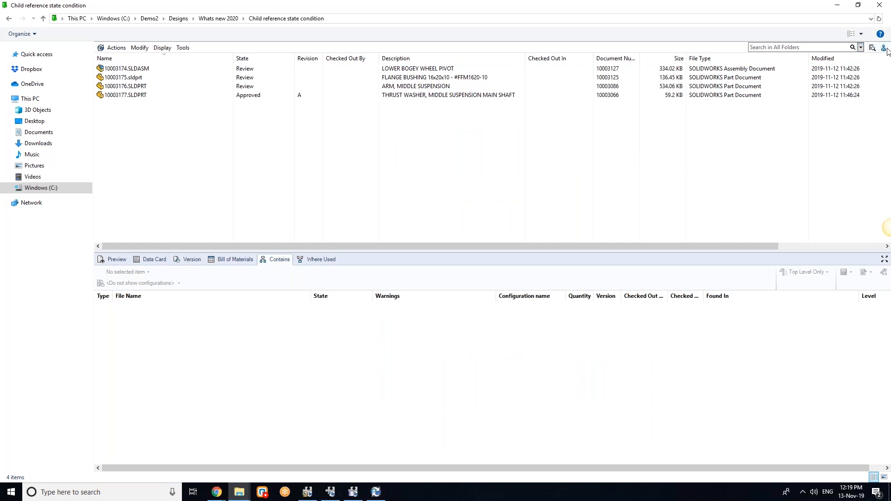
pyautogui.click(860, 47)
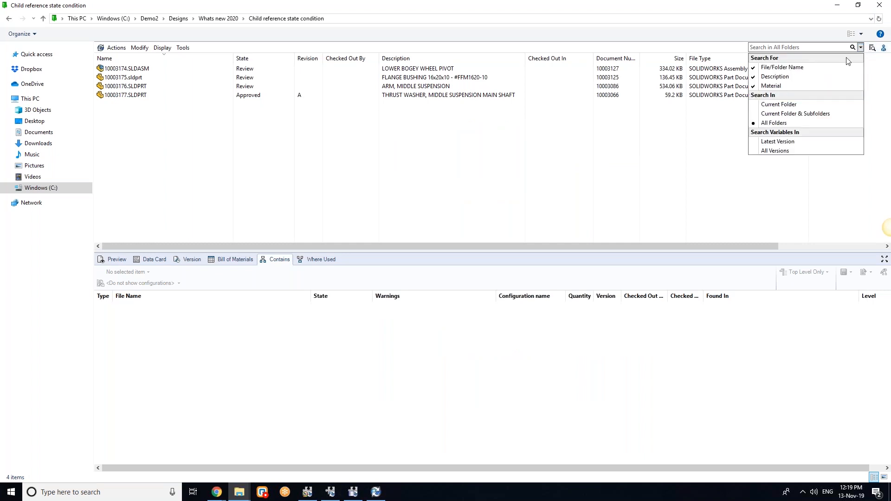
pyautogui.click(861, 47)
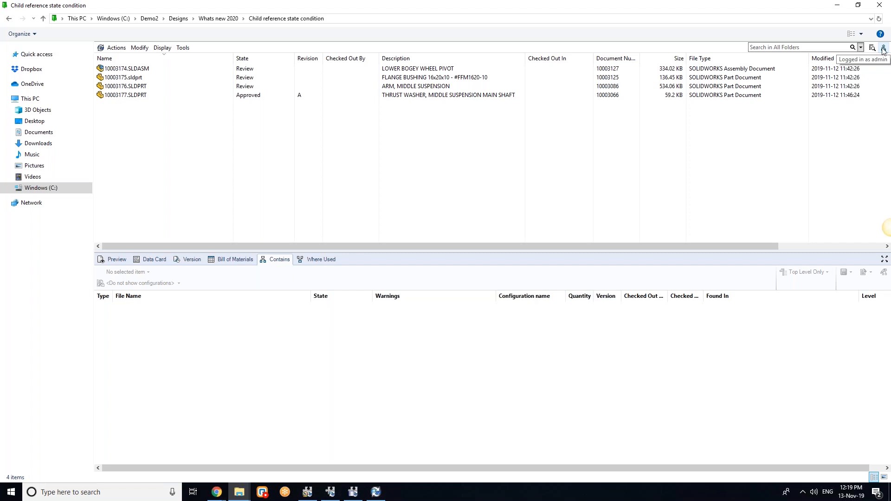
# Log off from the vault to end the current session
pyautogui.click(802, 492)
pyautogui.rightClick(778, 458)
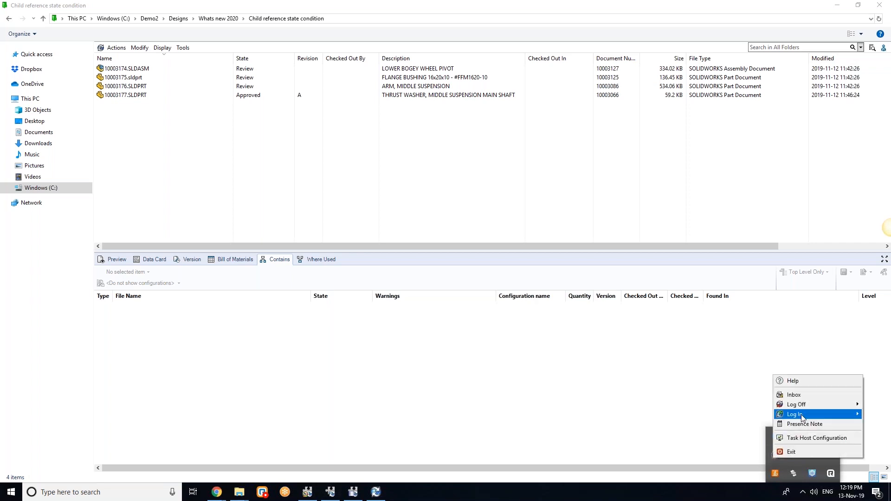
pyautogui.click(853, 153)
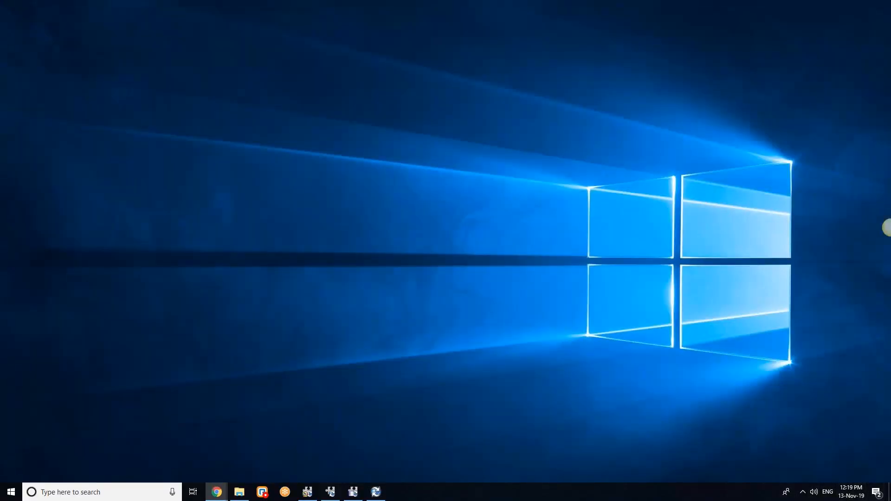
# Reopen the Demo2 vault and log in to the admin account by entering the account password
pyautogui.rightClick(240, 492)
pyautogui.click(213, 315)
pyautogui.write('********')
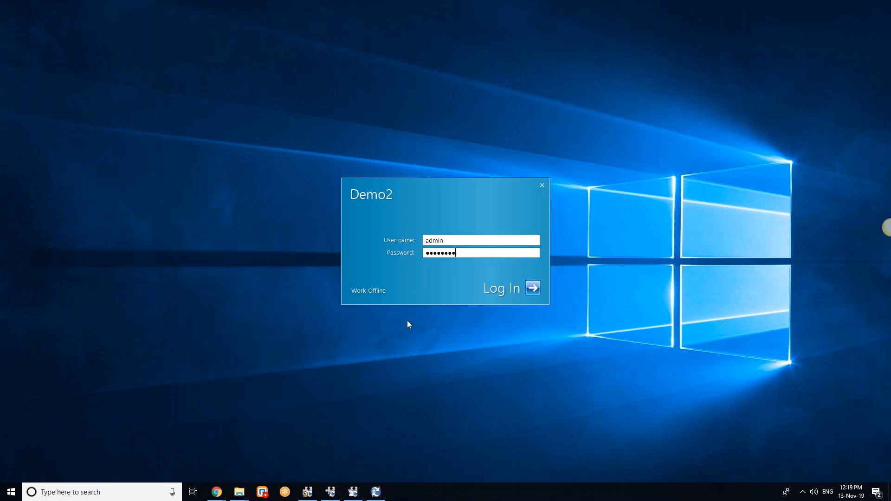
pyautogui.press('Return')
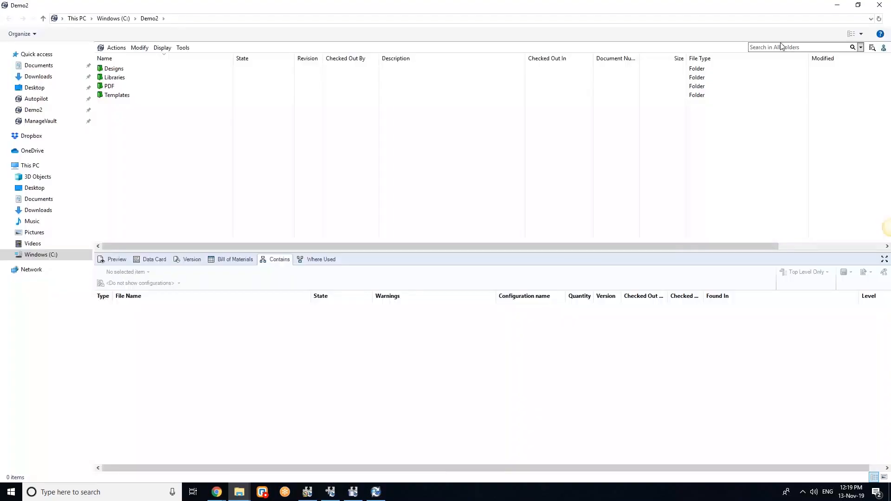
# Review the refreshed quick search options and run the earlier "arm & middle" search from the search history in all folders
pyautogui.click(784, 47)
pyautogui.click(860, 47)
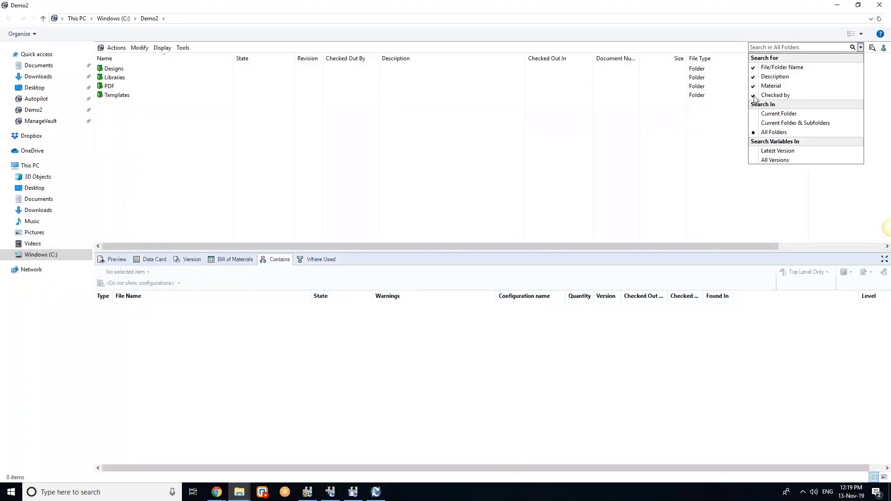
pyautogui.click(789, 48)
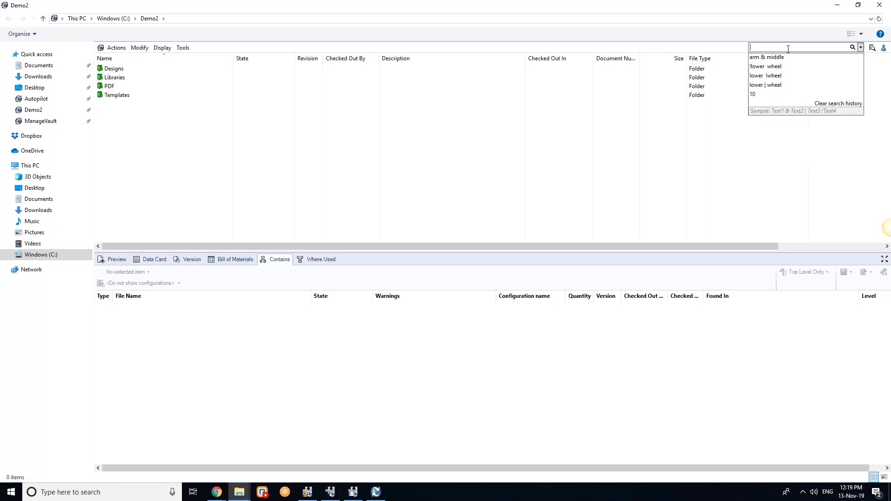
pyautogui.click(786, 58)
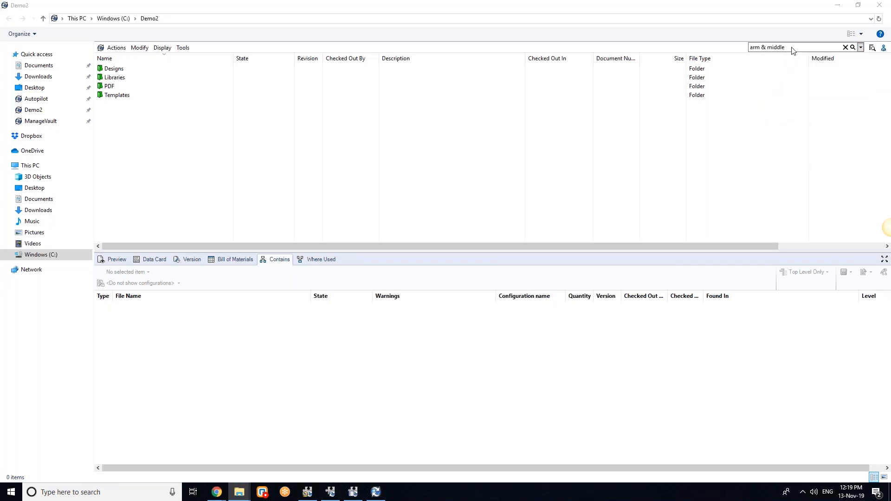
pyautogui.press('Return')
pyautogui.doubleClick(763, 48)
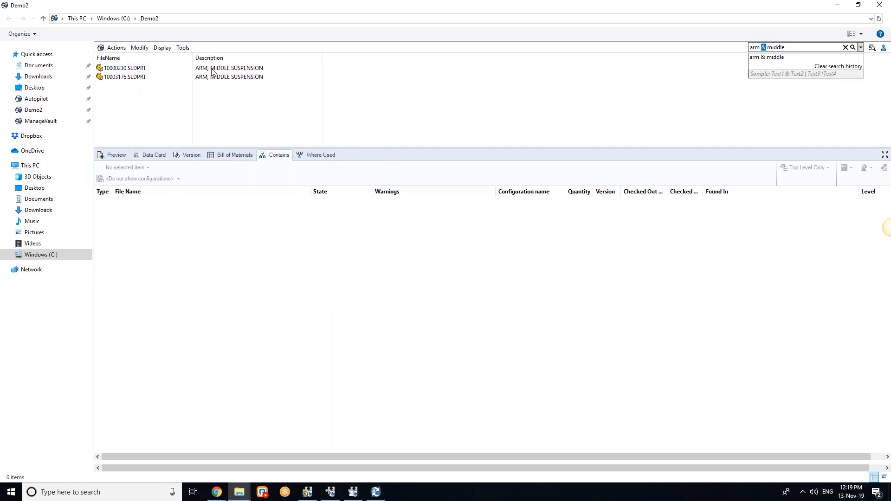
# Review the quick search options for search variables, folder scope and version scope, and the search history entries
pyautogui.click(860, 48)
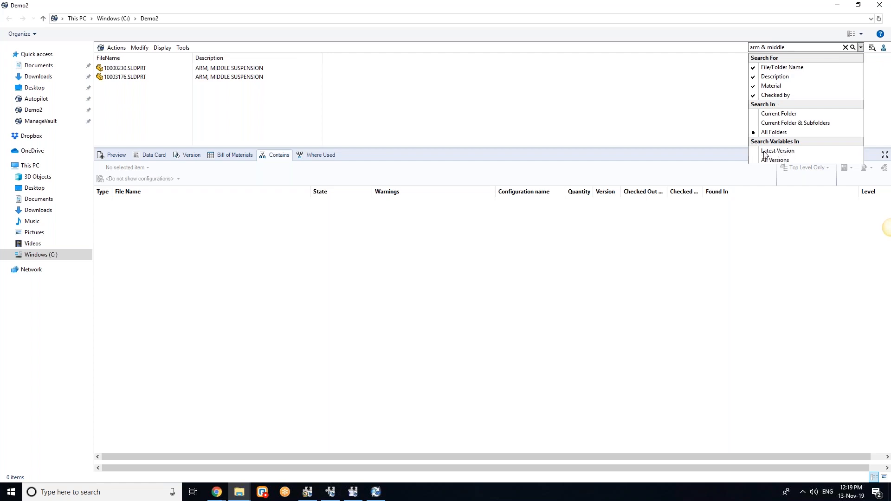
pyautogui.click(721, 131)
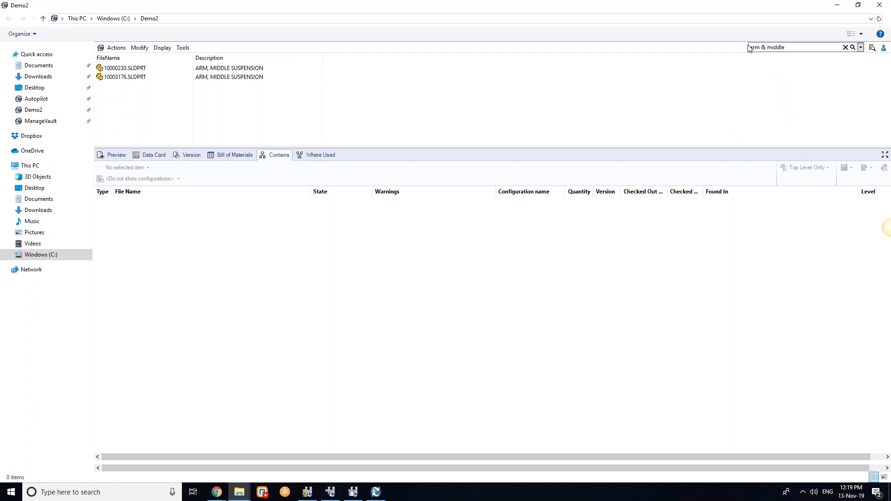
pyautogui.click(764, 47)
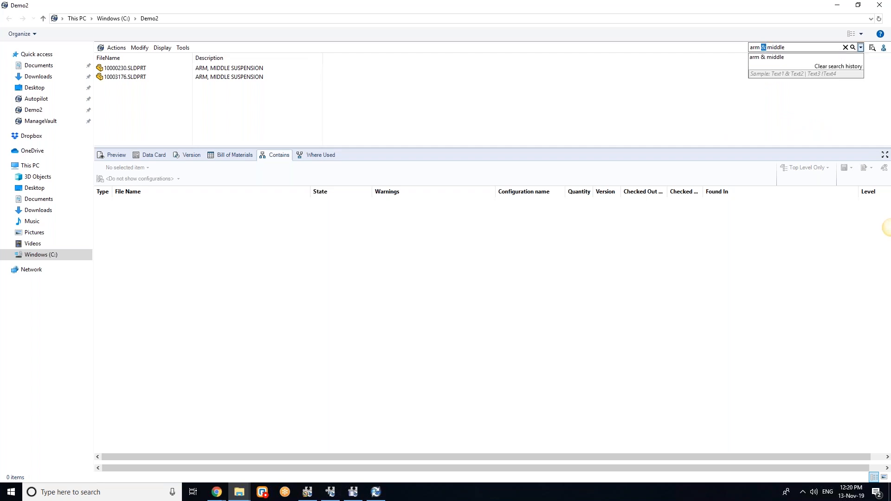
pyautogui.click(860, 47)
pyautogui.click(860, 47)
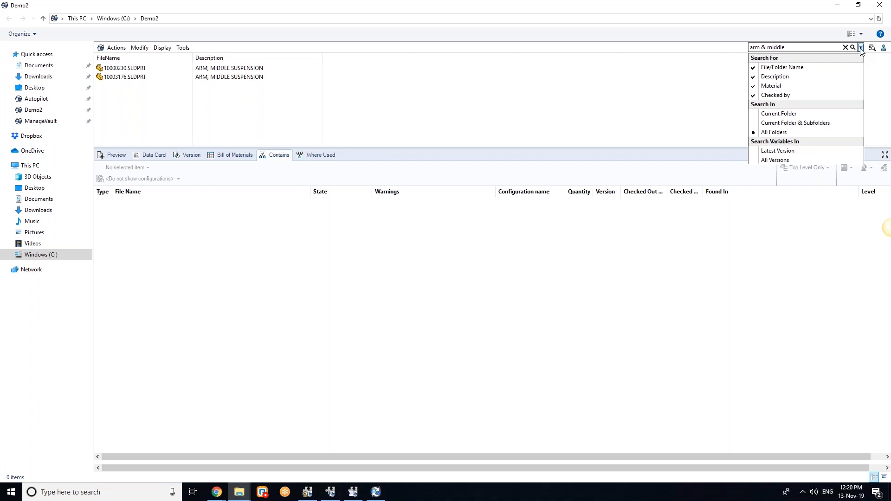
# Clear the current search and run the earlier "!lower wheel" and "lower !wheel" searches from the search history
pyautogui.click(844, 48)
pyautogui.click(845, 47)
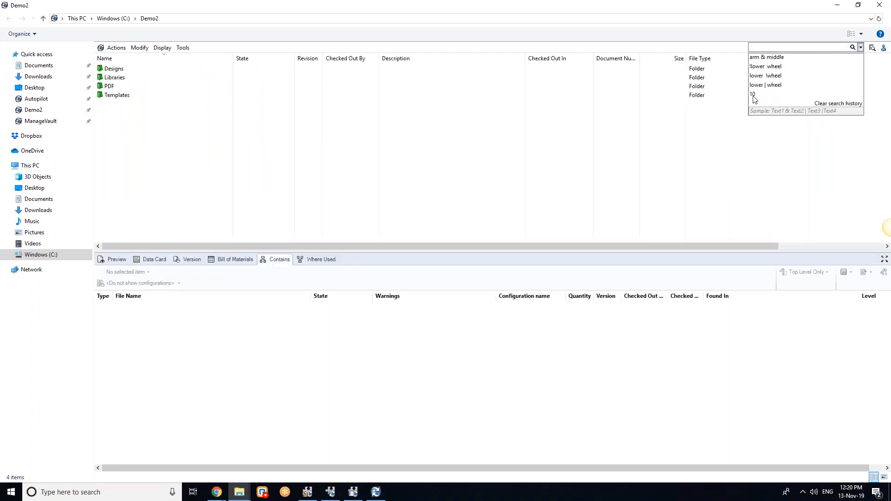
pyautogui.click(760, 68)
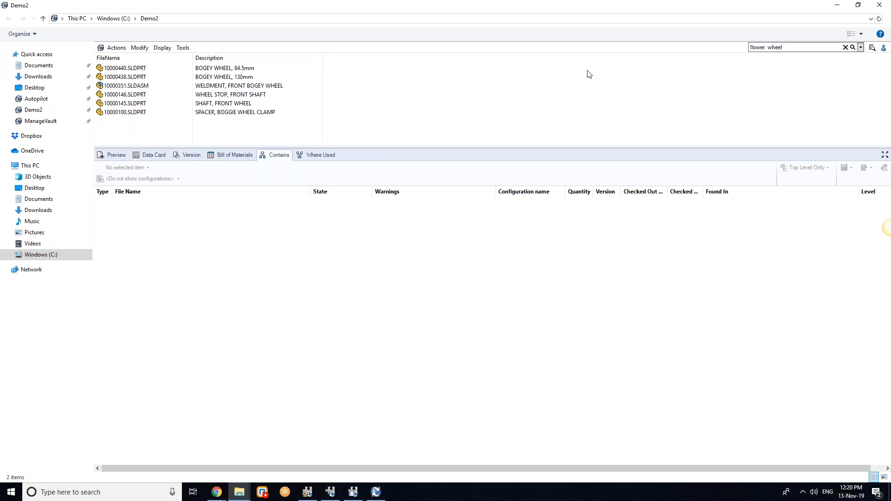
pyautogui.click(860, 47)
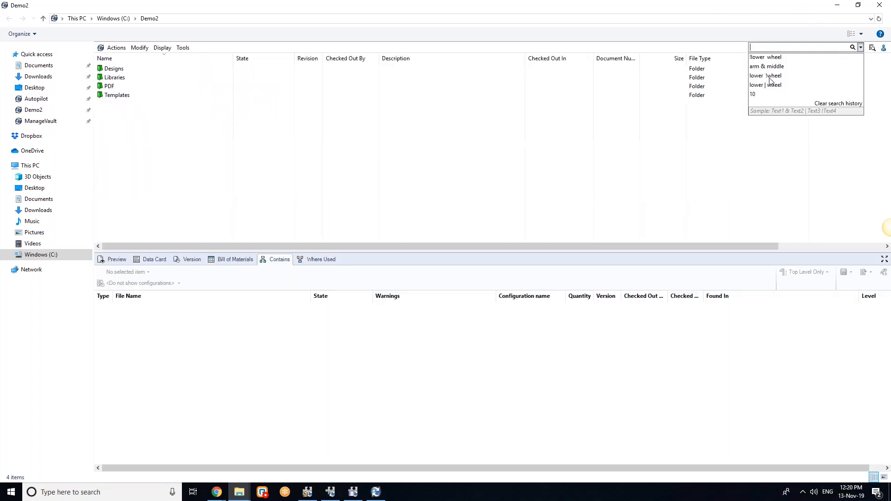
pyautogui.click(771, 76)
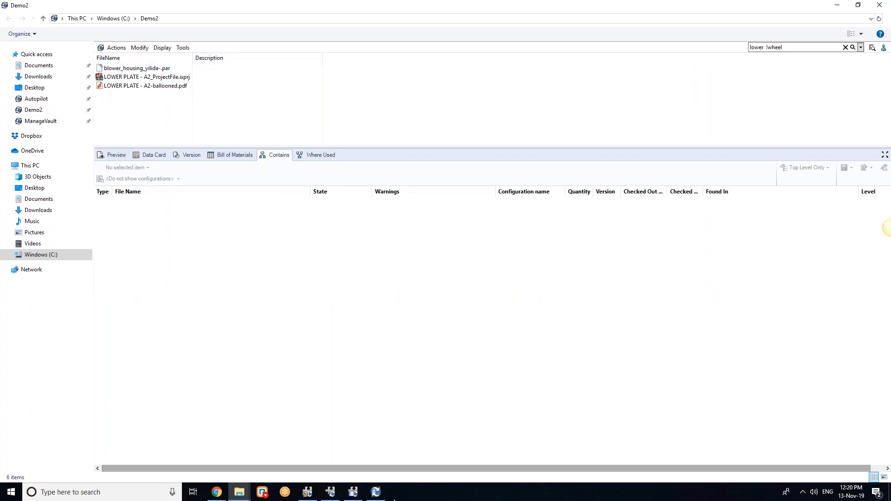
# Switch to the PDM Administration tool and open Demo2's quick search column set, keeping its type as Quick Search Result
pyautogui.click(376, 492)
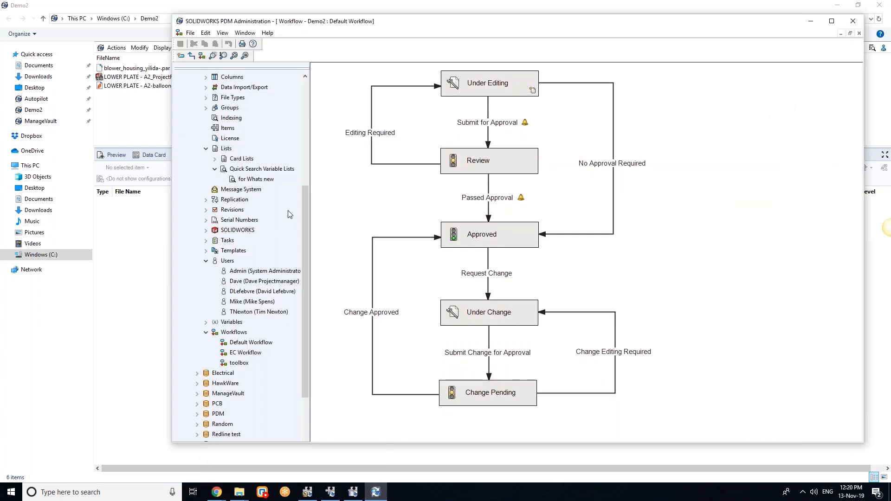
pyautogui.scroll(5, 302, 199)
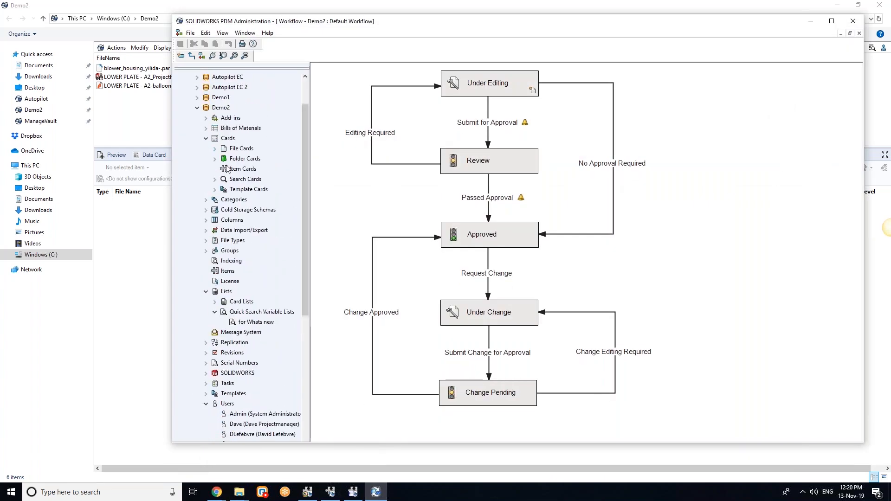
pyautogui.click(205, 220)
pyautogui.click(245, 231)
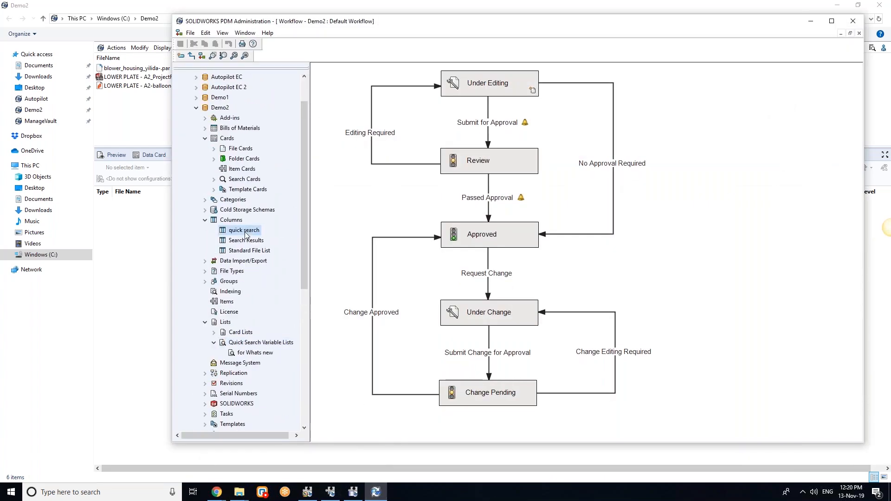
pyautogui.doubleClick(245, 232)
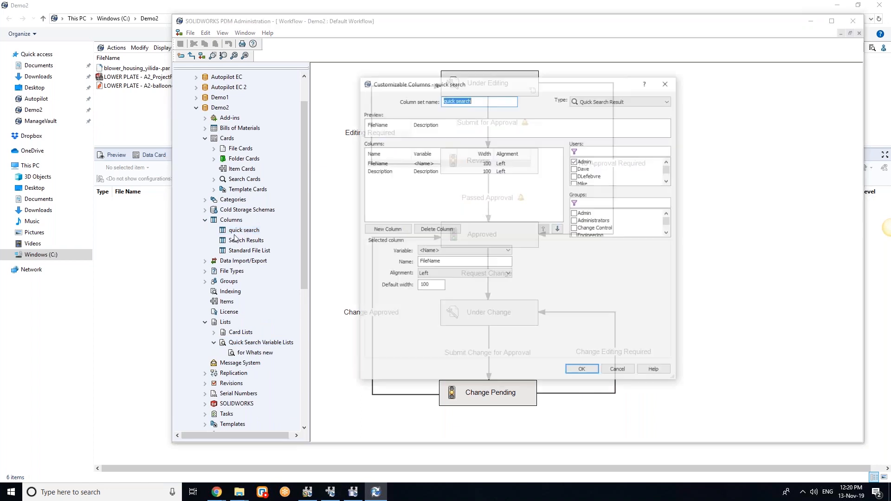
pyautogui.click(590, 100)
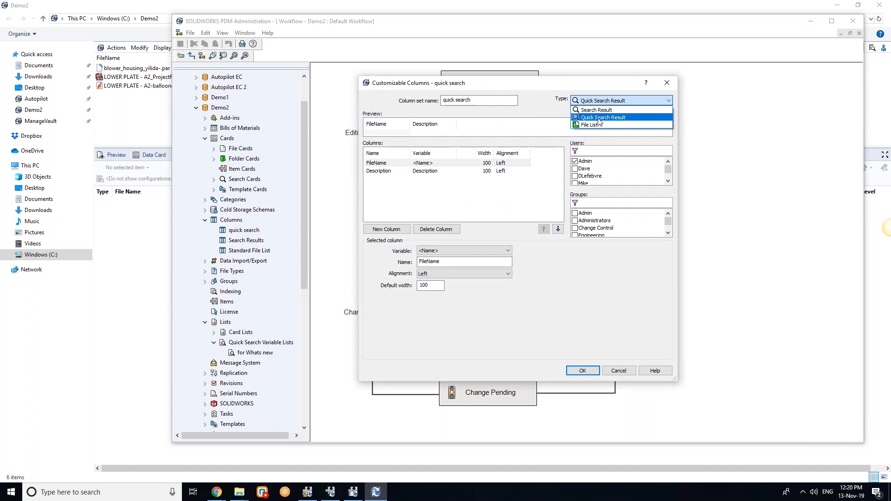
pyautogui.click(581, 117)
# Add a column for the <State> variable to the quick search column set and save the set
pyautogui.click(399, 229)
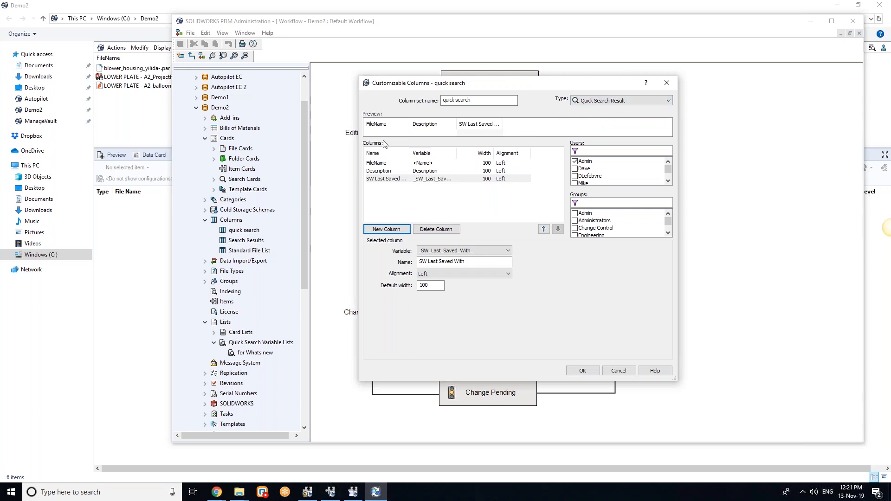
pyautogui.click(457, 250)
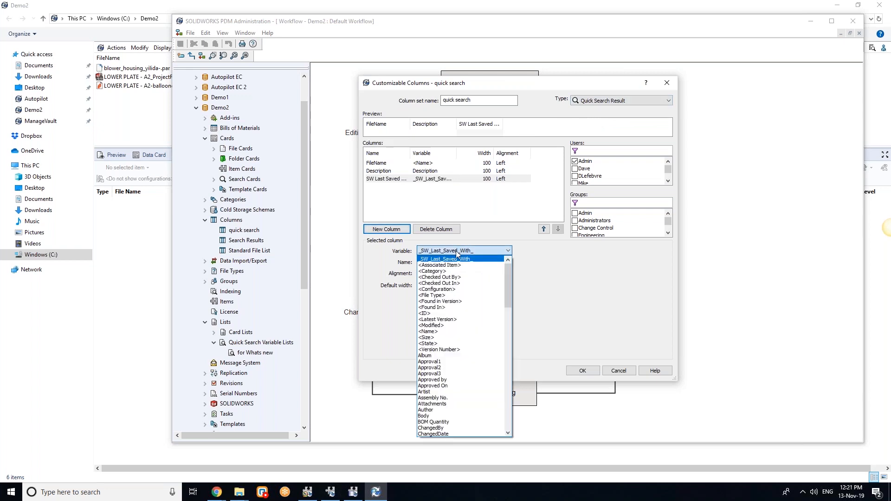
pyautogui.click(455, 337)
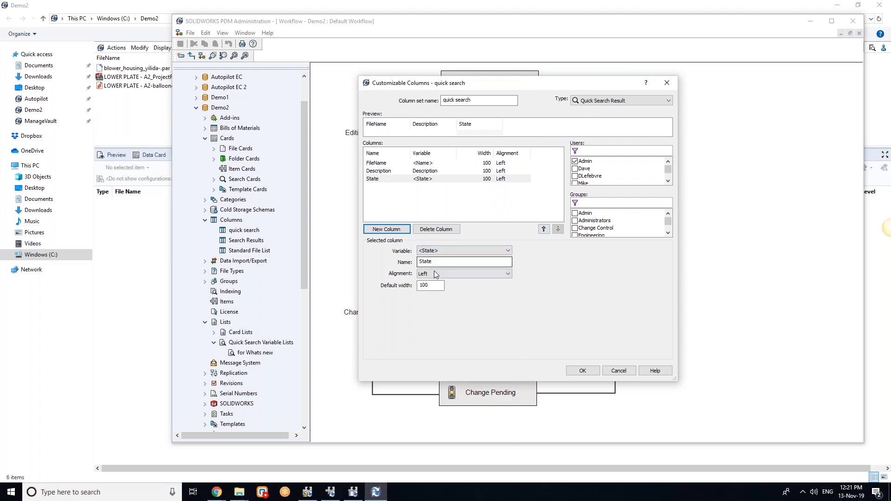
pyautogui.click(582, 370)
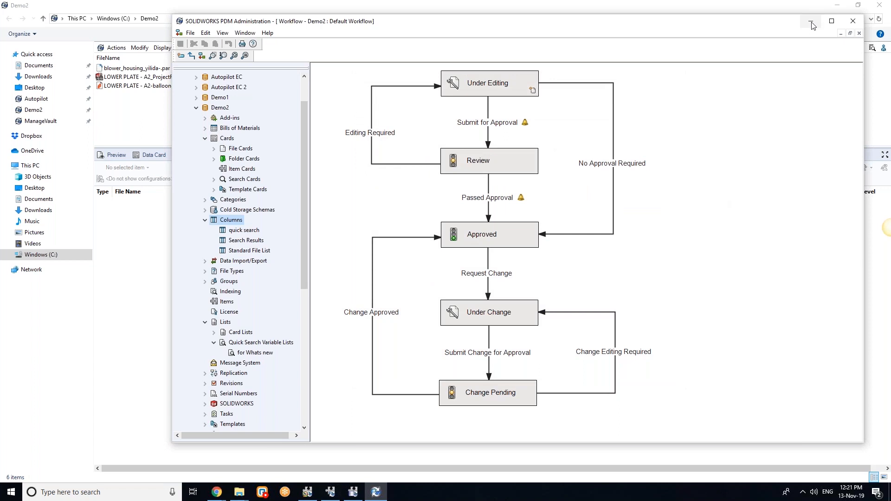
# Return to the vault folder, rerun the "lower !wheel" search and reorder the result columns so State comes before Description
pyautogui.click(811, 24)
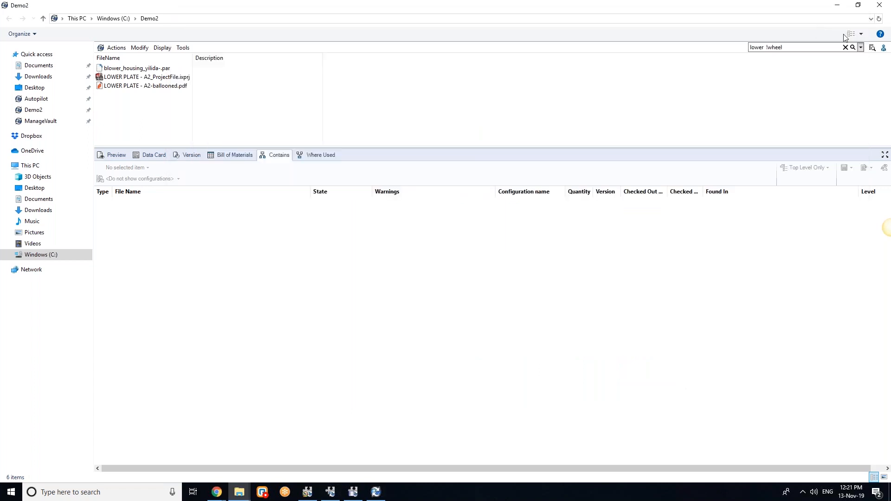
pyautogui.click(853, 48)
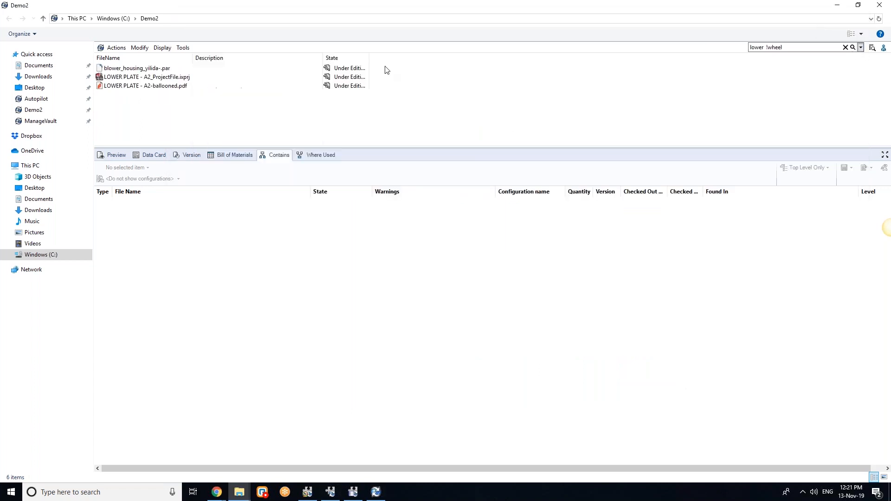
pyautogui.moveTo(341, 59); pyautogui.dragTo(391, 66)
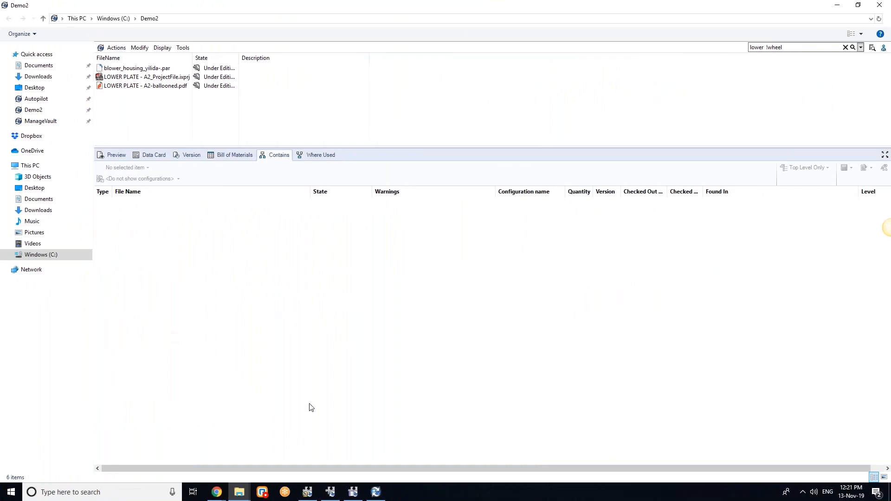
# Switch to the PDM Administration tool and open the Complete Search card for editing
pyautogui.click(376, 492)
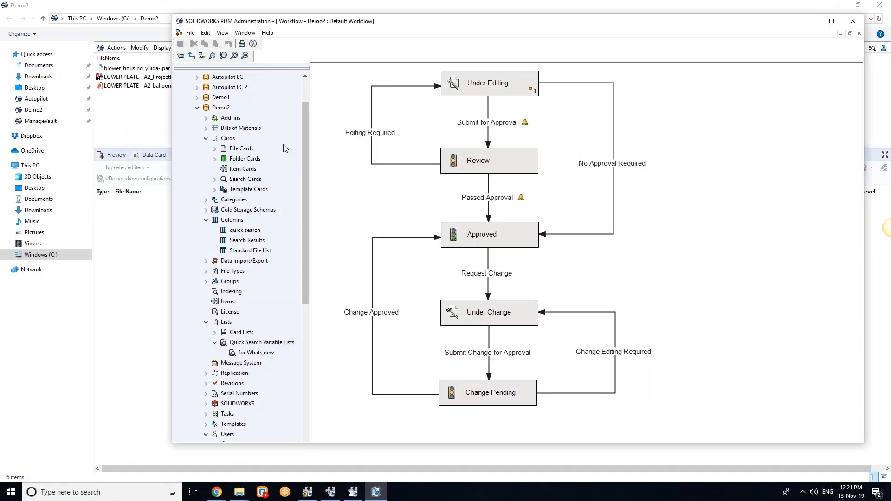
pyautogui.doubleClick(238, 180)
pyautogui.doubleClick(257, 191)
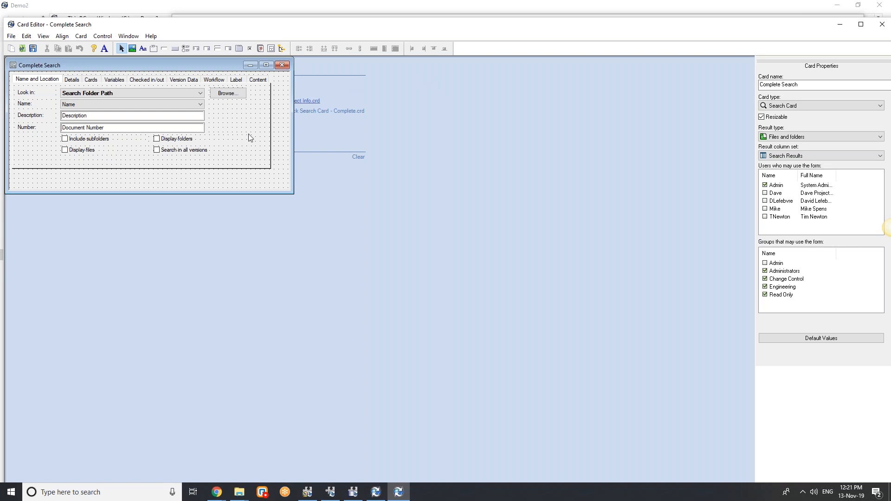
# Make the Description edit box multi-variable and include _SW_Last_Saved_With_, Album, Approval1, Approval2, Approval3 and Approved by
pyautogui.click(100, 118)
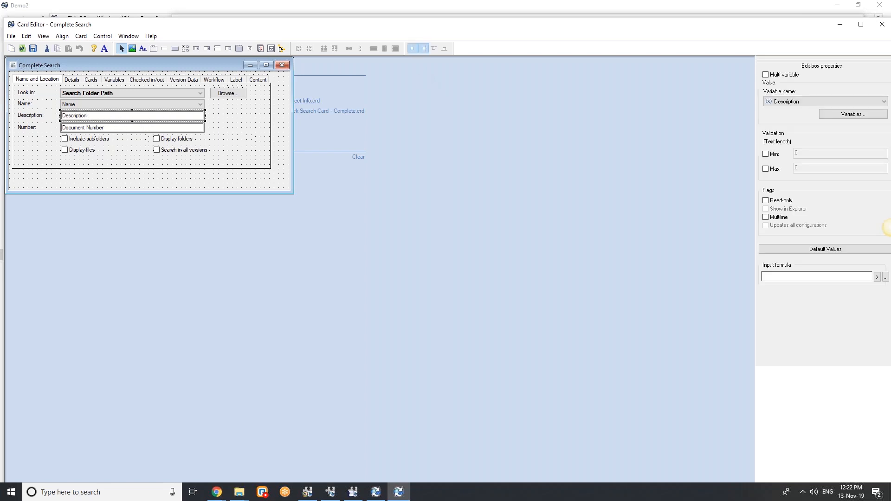
pyautogui.click(766, 75)
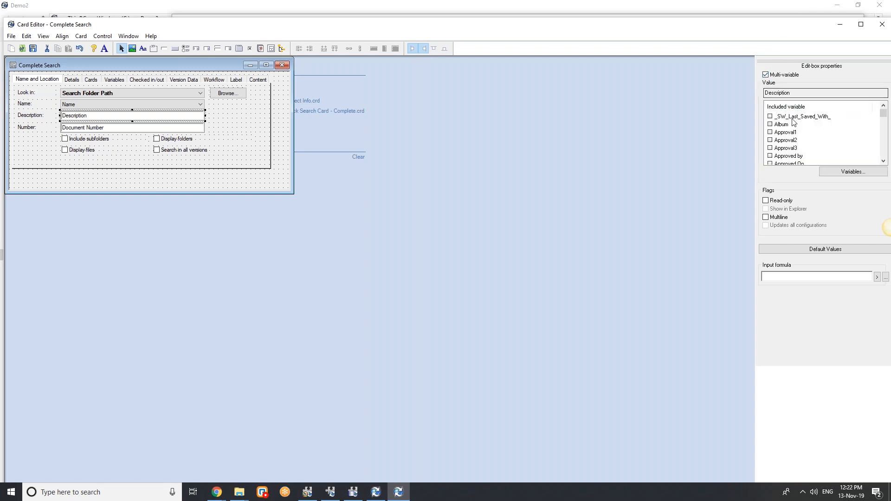
pyautogui.click(770, 116)
pyautogui.click(770, 125)
pyautogui.click(770, 132)
pyautogui.click(770, 141)
pyautogui.click(770, 148)
pyautogui.click(770, 156)
# Clear the variables included in the Description edit box and turn off its Multi-variable option
pyautogui.click(770, 148)
pyautogui.click(770, 140)
pyautogui.click(770, 132)
pyautogui.click(770, 125)
pyautogui.click(770, 116)
pyautogui.click(766, 74)
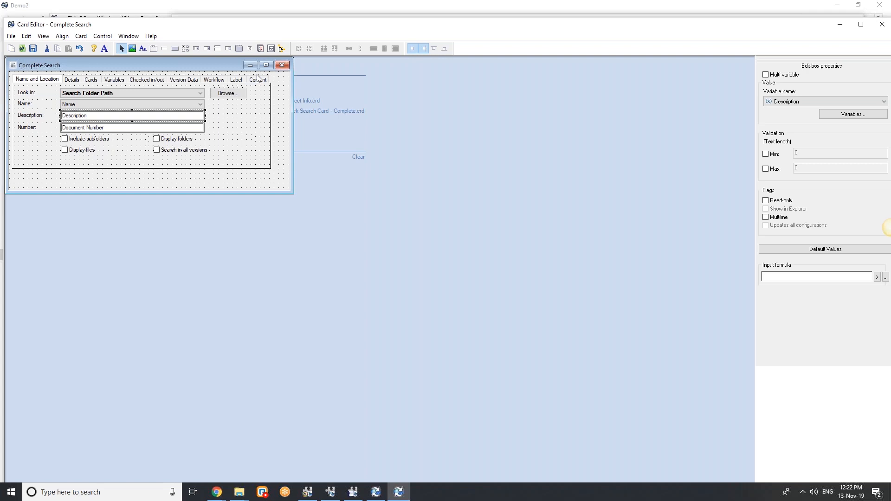
# Close the Complete Search card, saving its changes, and exit the Card Editor
pyautogui.click(283, 66)
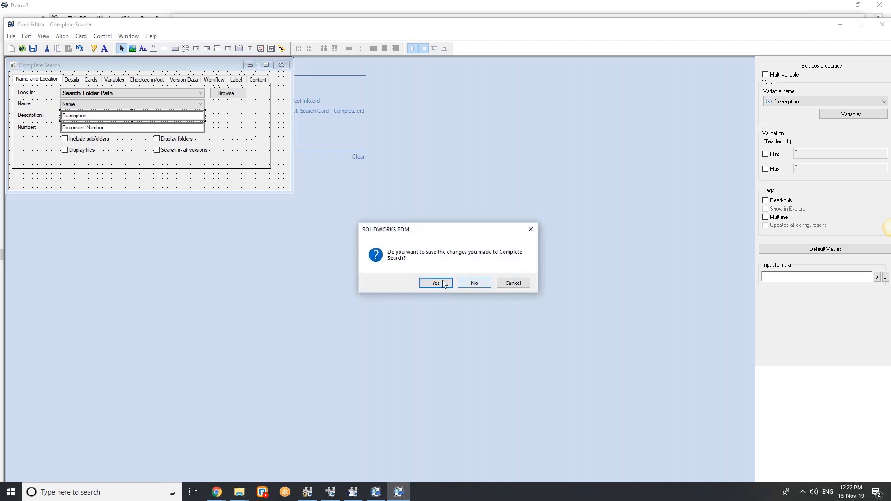
pyautogui.click(436, 283)
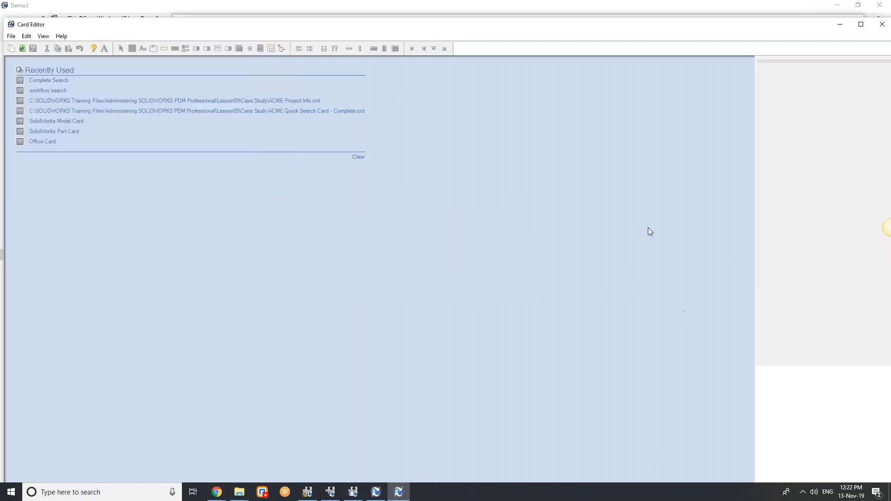
pyautogui.click(881, 24)
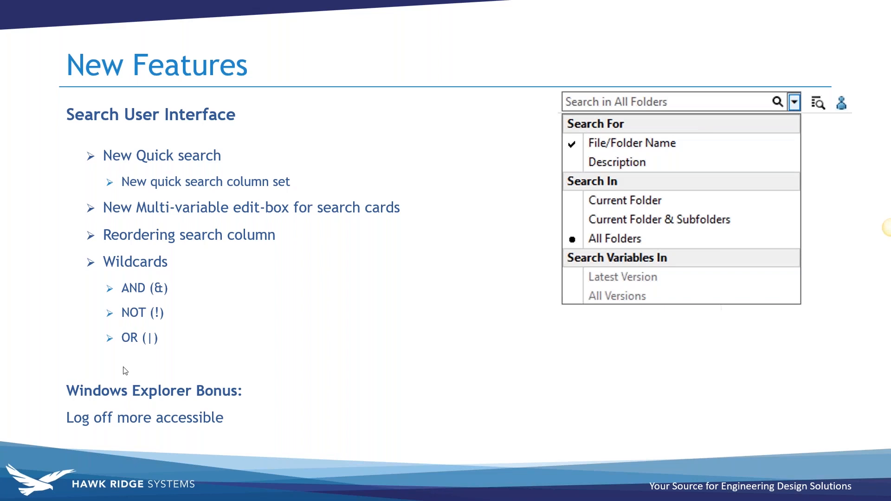
pyautogui.click(261, 347)
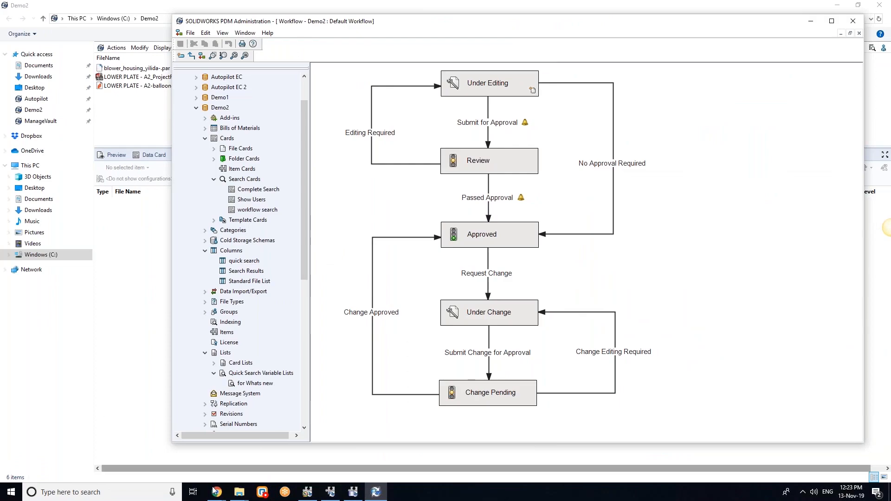
# Switch to the SOLIDWORKS PDM Web2 page in Chrome and log in to demo2 as admin by entering the account password
pyautogui.moveTo(216, 491)
pyautogui.click(255, 455)
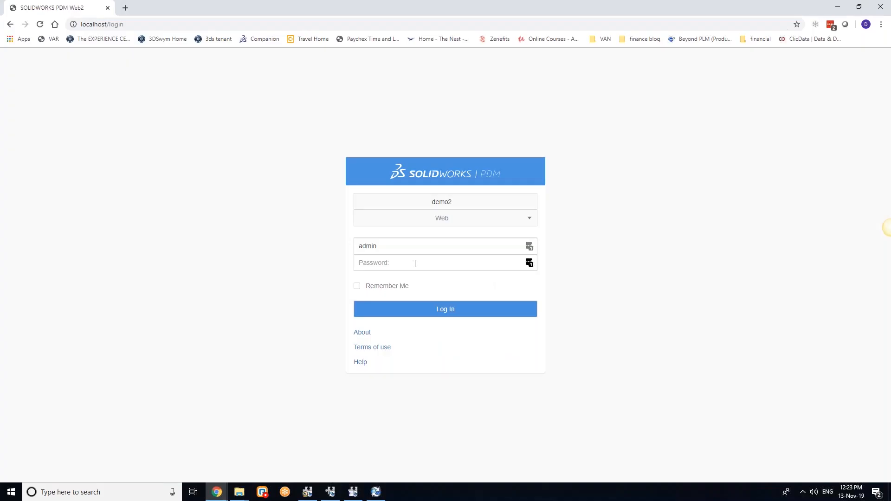
pyautogui.click(403, 262)
pyautogui.write('a')
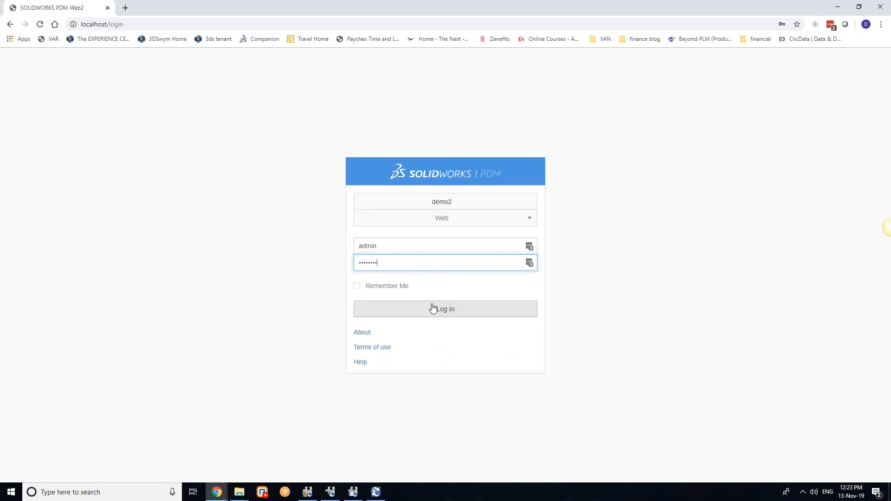
pyautogui.press('Return')
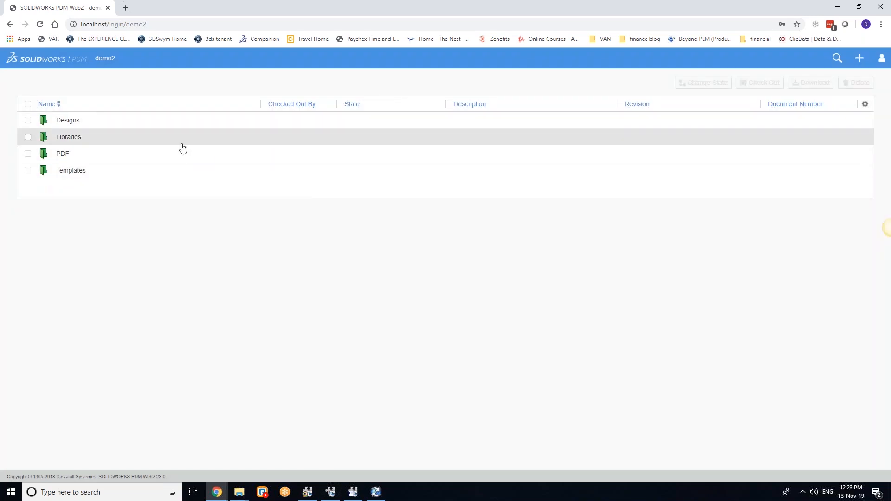
# Browse to the DesignData folder of Project 0007 within the Designs folder
pyautogui.click(70, 121)
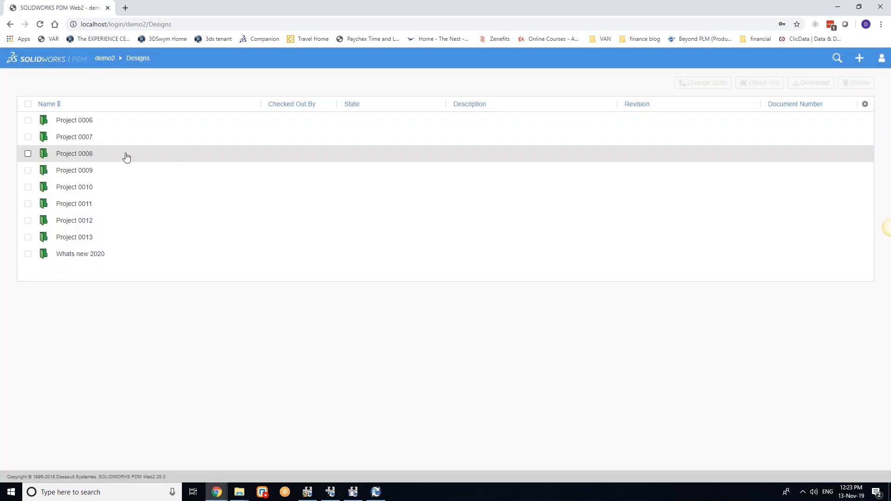
pyautogui.click(81, 138)
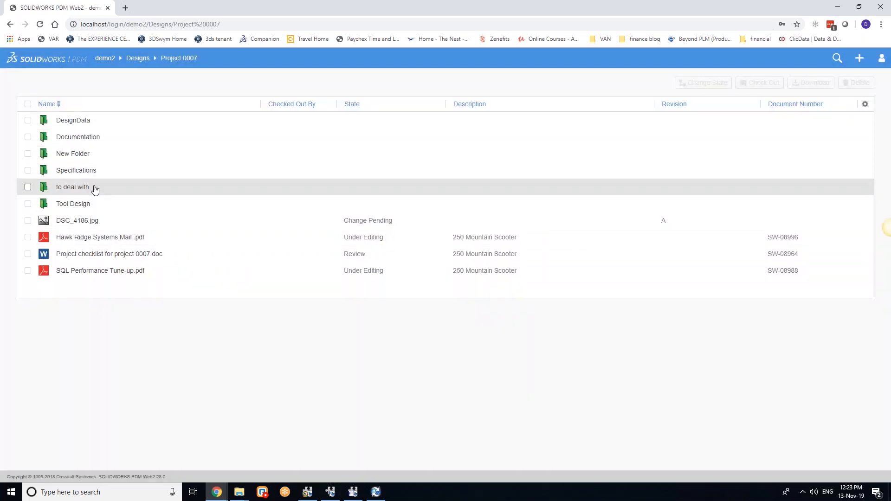
pyautogui.click(83, 125)
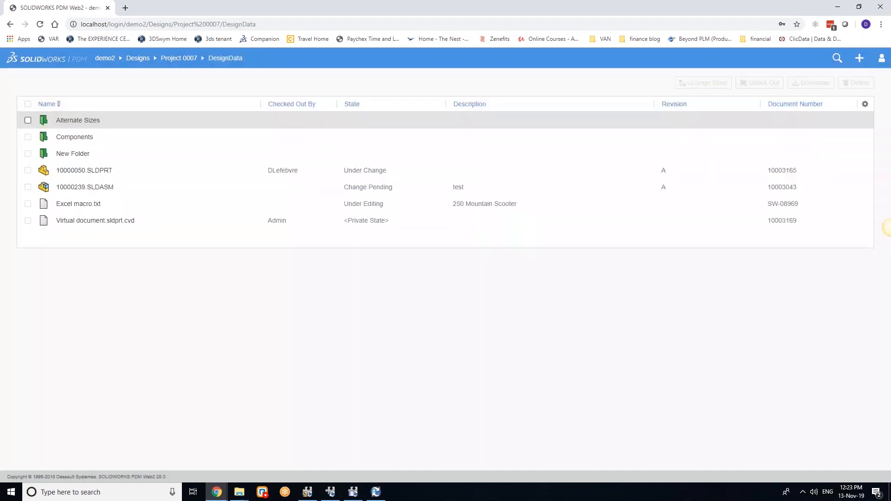
# Browse to the Child reference state condition folder in Designs > Whats new 2020 and view the search scope options
pyautogui.click(138, 60)
pyautogui.click(83, 255)
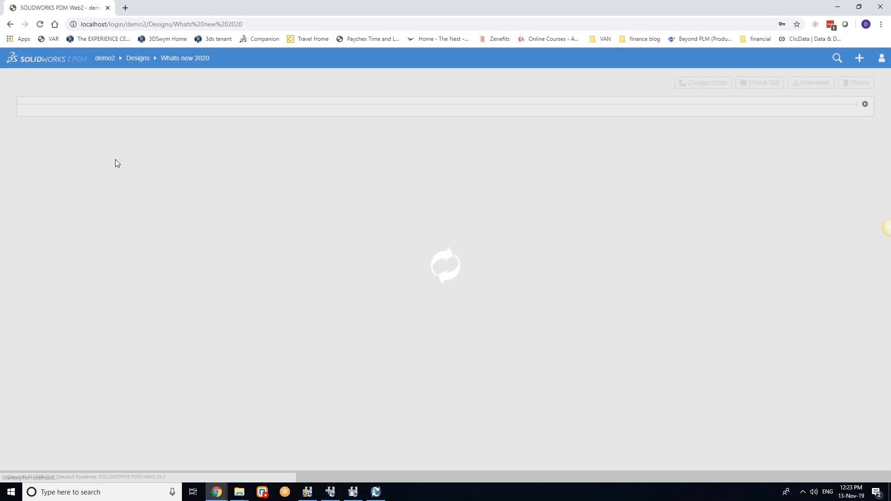
pyautogui.click(124, 127)
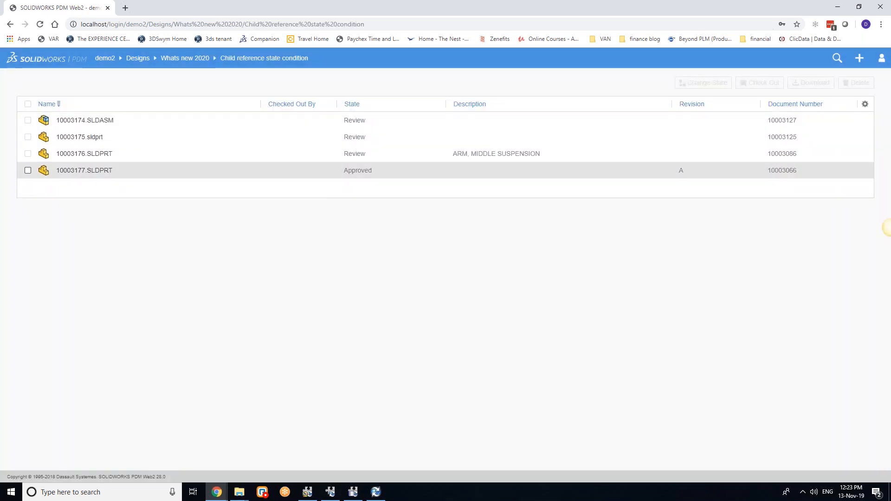
pyautogui.click(837, 58)
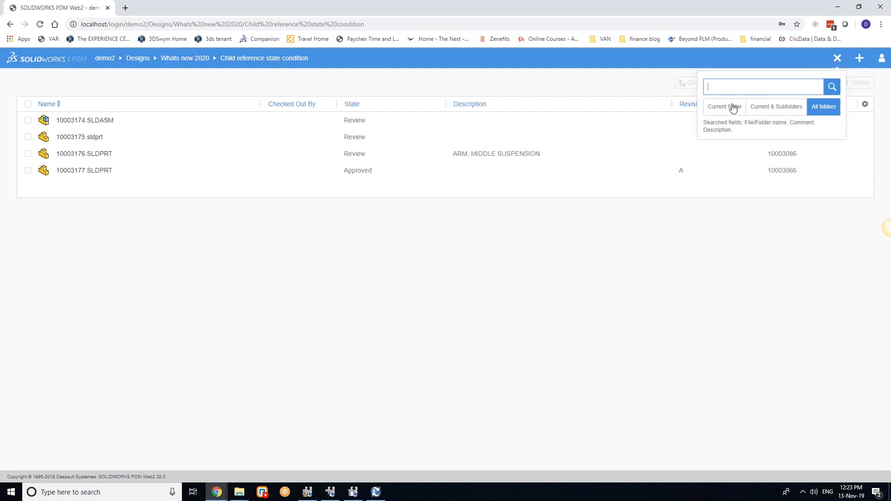
pyautogui.click(837, 59)
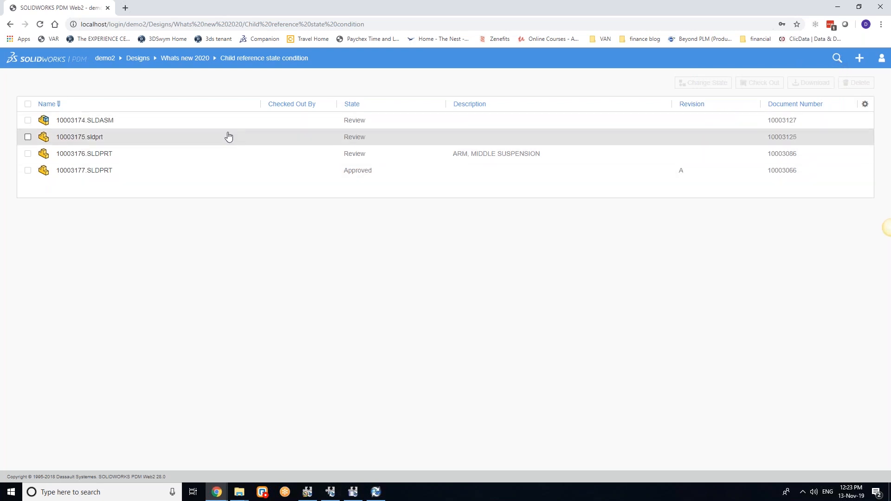
# Open 10003175.sldprt from the folder, rotate its eDrawings preview and view its bill of materials
pyautogui.click(68, 137)
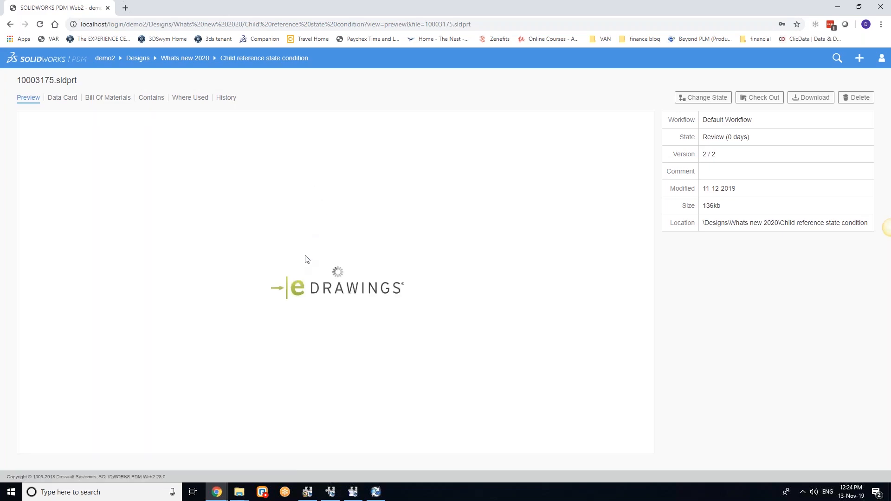
pyautogui.moveTo(300, 232); pyautogui.dragTo(551, 104)
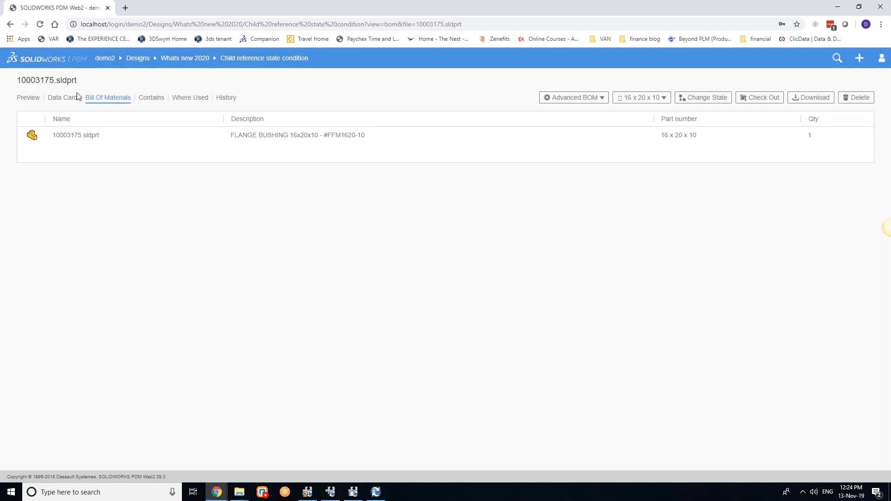
# Go back to the Child reference state condition folder, open 10003174.SLDASM and view its bill of materials and history
pyautogui.click(202, 60)
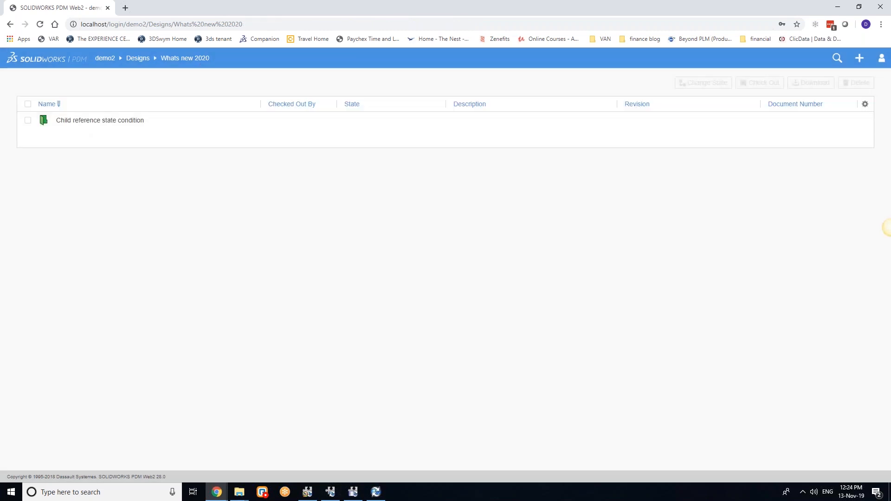
pyautogui.click(79, 121)
pyautogui.click(85, 122)
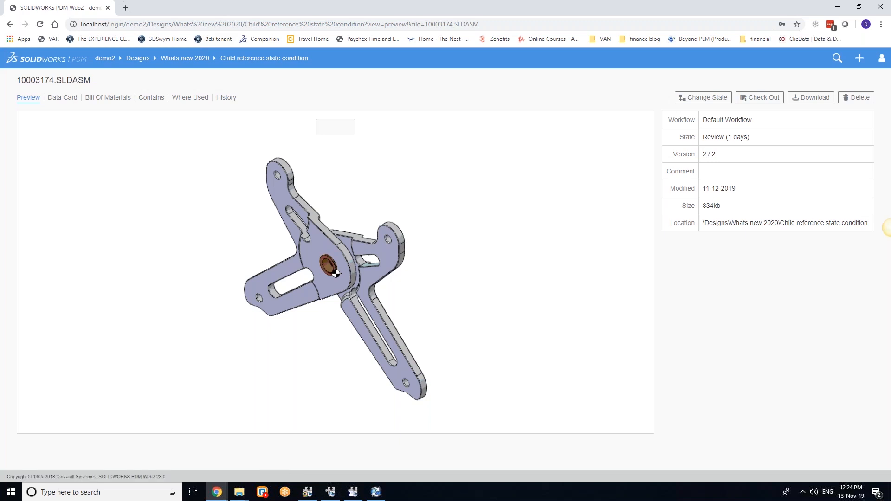
pyautogui.click(108, 98)
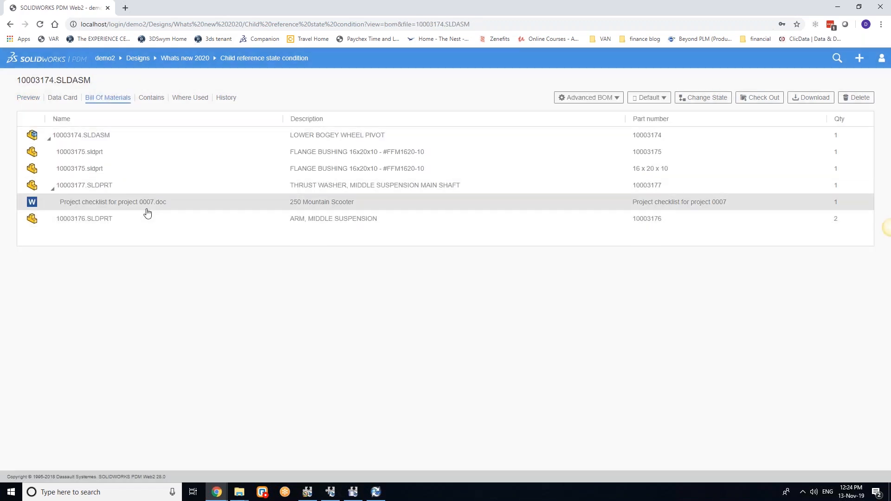
pyautogui.click(225, 99)
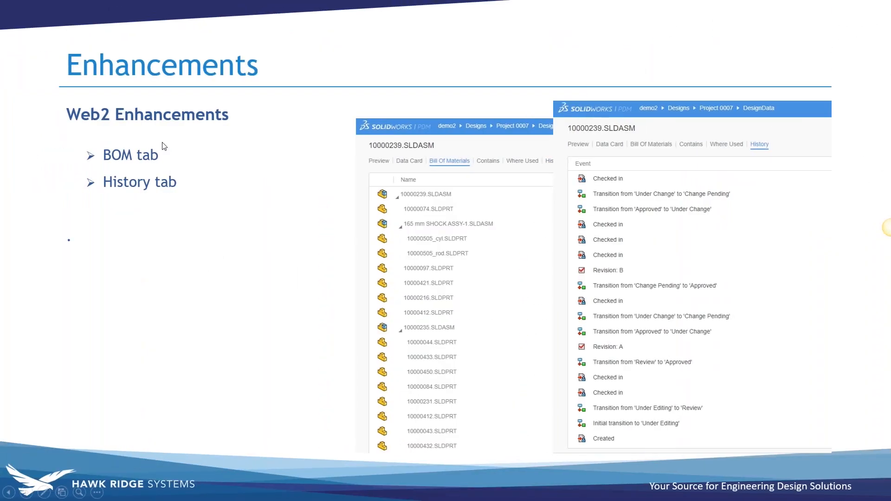
pyautogui.click(163, 143)
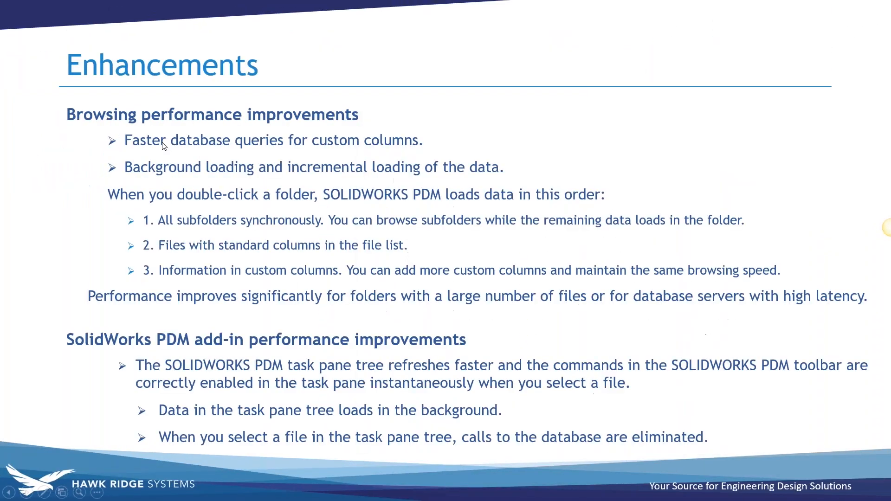
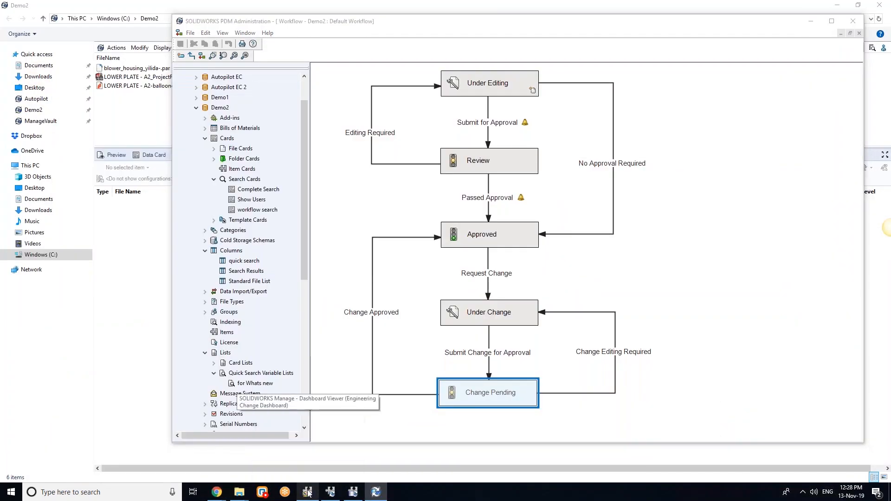
# Switch to the SOLIDWORKS Manage Dashboard Viewer and maximize its Engineering Change Dashboard window
pyautogui.click(307, 493)
pyautogui.doubleClick(607, 12)
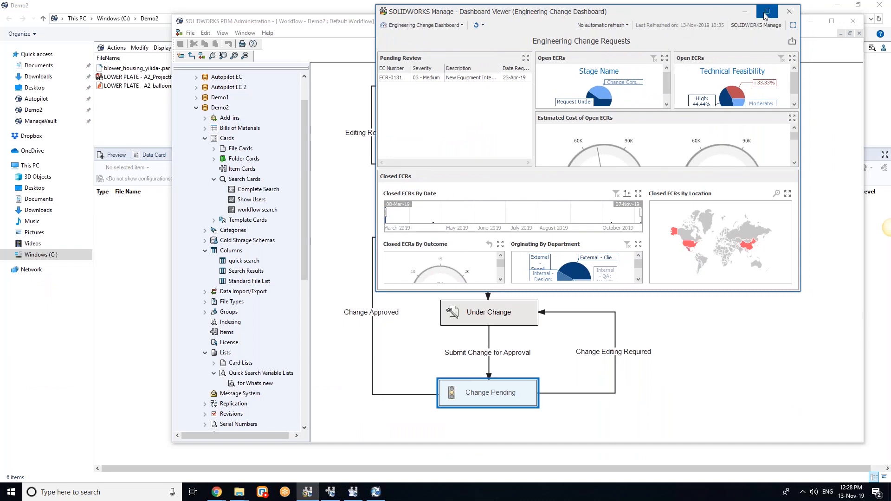
pyautogui.click(766, 11)
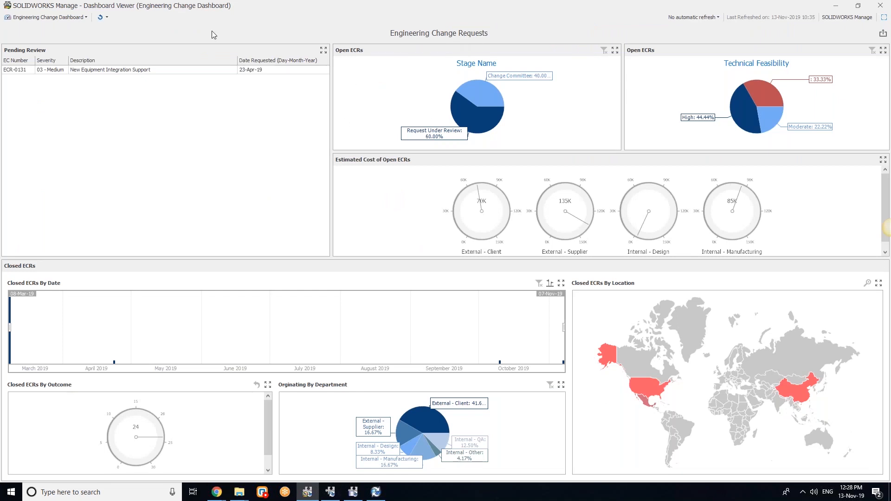
# View the list of available dashboards and the automatic refresh intervals, leaving both unchanged, and minimize the Dashboard Viewer
pyautogui.click(86, 17)
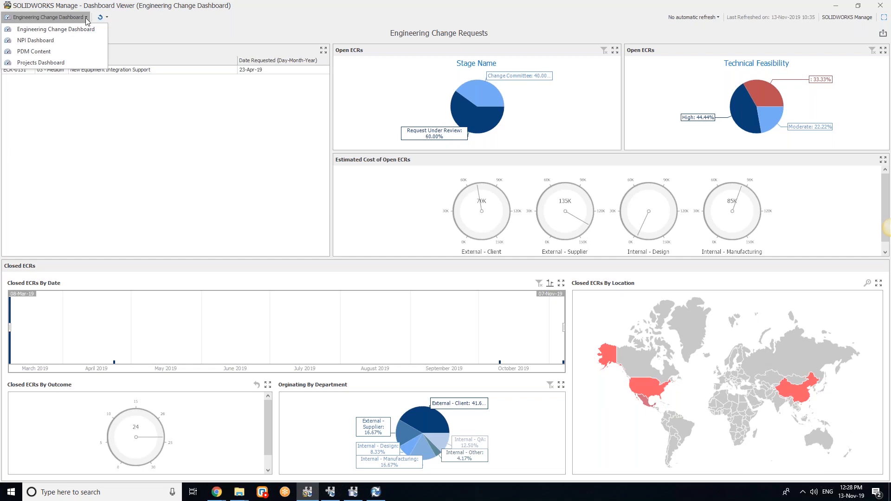
pyautogui.click(85, 19)
pyautogui.click(718, 19)
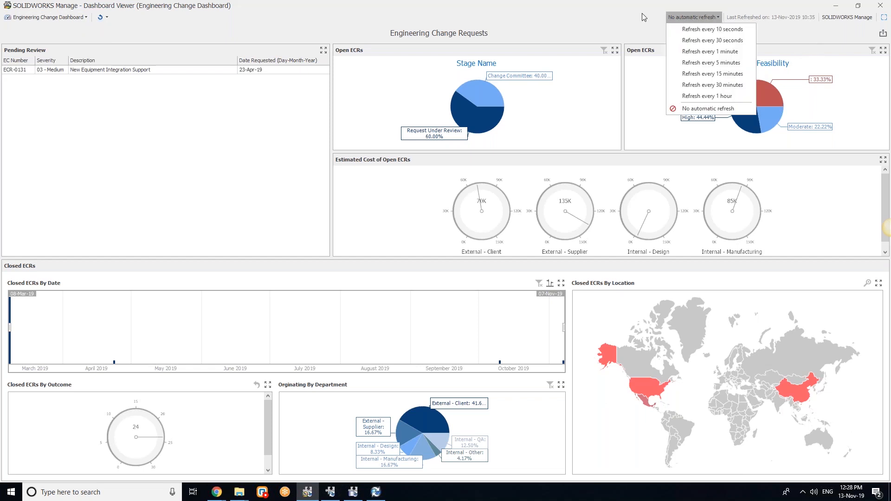
pyautogui.click(625, 18)
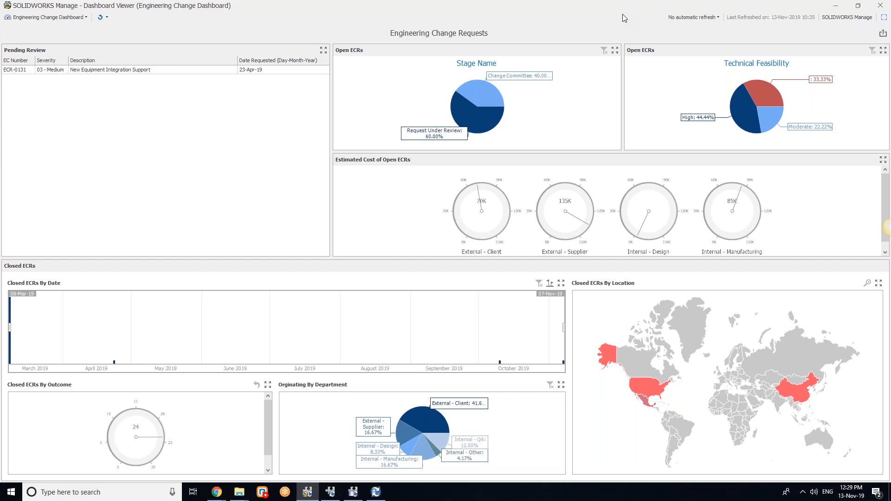
pyautogui.click(837, 7)
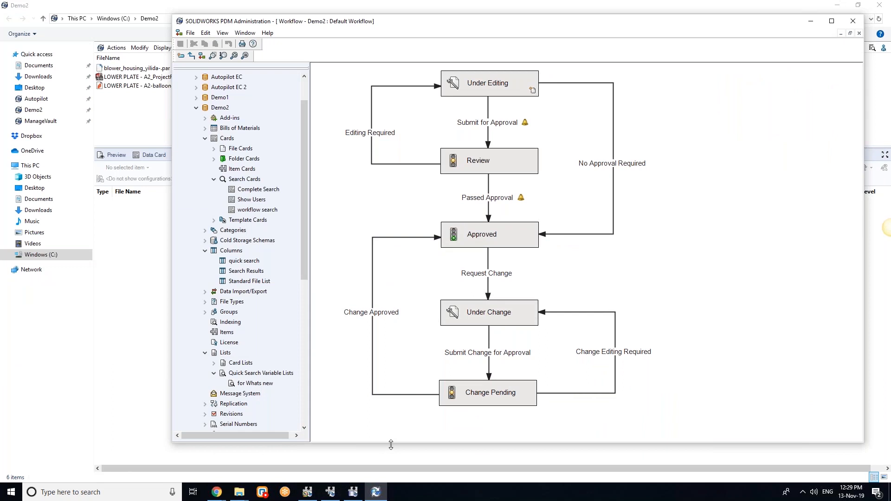
# View the Advanced section of SOLIDWORKS Manage System Administration and the Manage client's options menu, minimizing both windows
pyautogui.click(351, 494)
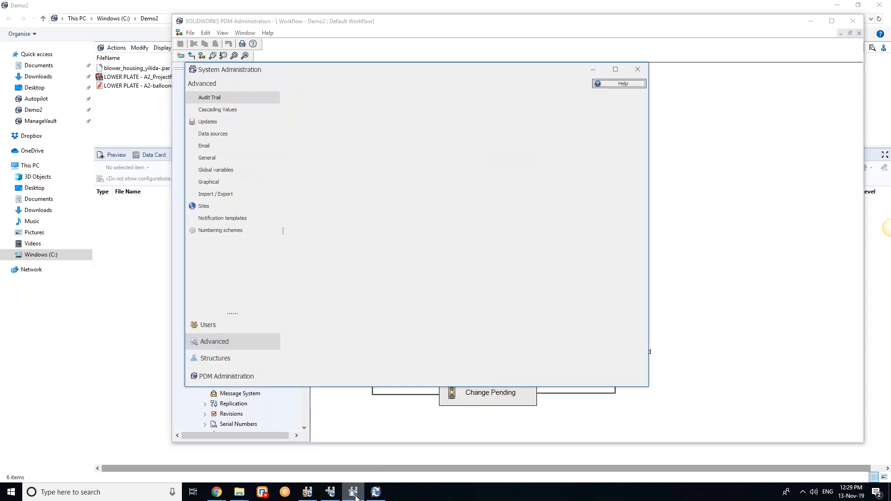
pyautogui.moveTo(534, 70); pyautogui.dragTo(603, 80)
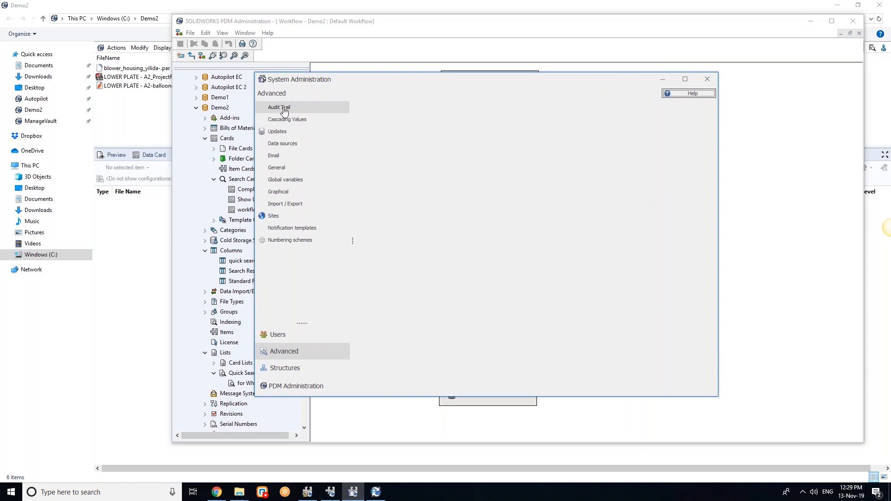
pyautogui.click(330, 492)
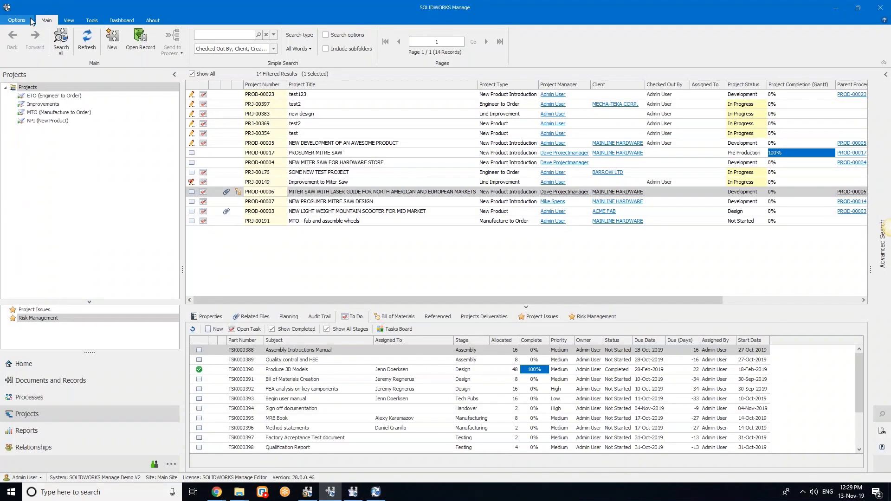
pyautogui.click(21, 21)
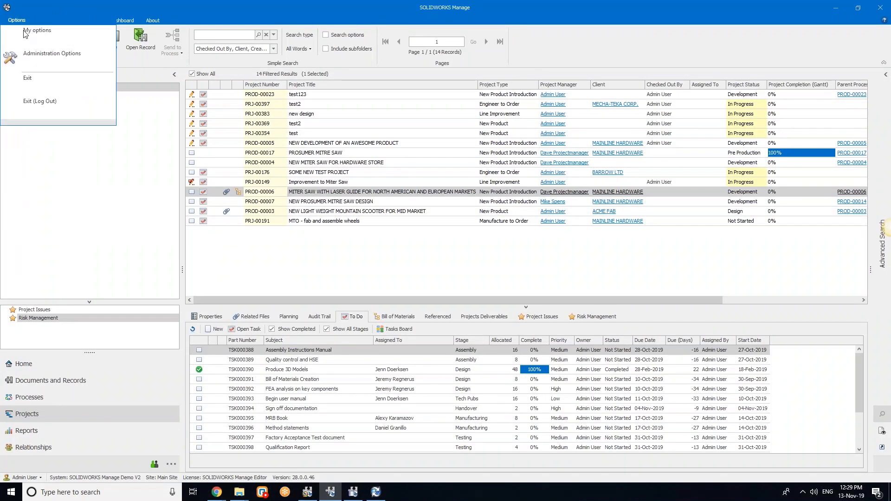
pyautogui.click(840, 9)
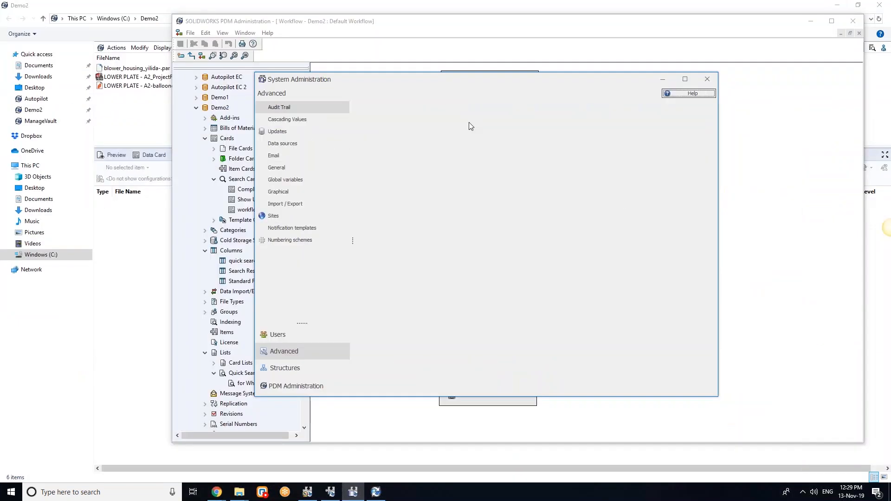
pyautogui.moveTo(361, 79); pyautogui.dragTo(387, 77)
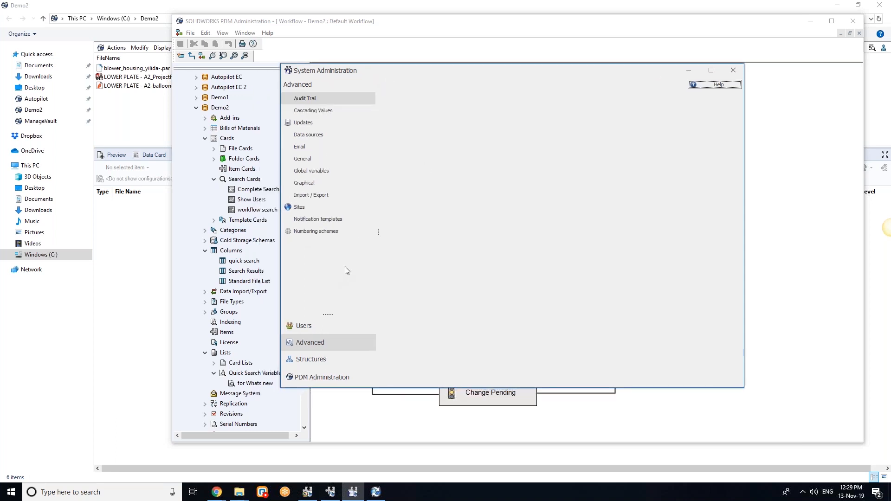
pyautogui.click(694, 74)
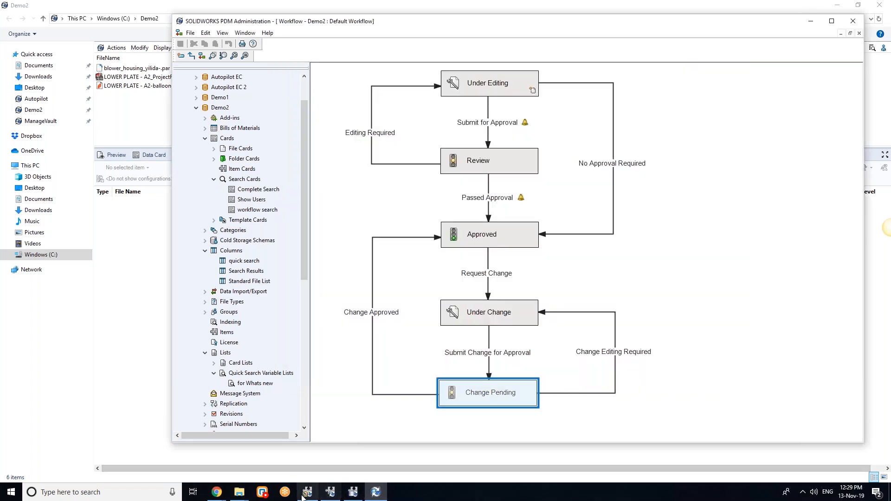
# Switch to SOLIDWORKS Manage, open Project Planning for PROD-00006 and expand the project with its Manufacturing and Physical Testing stages
pyautogui.moveTo(308, 497)
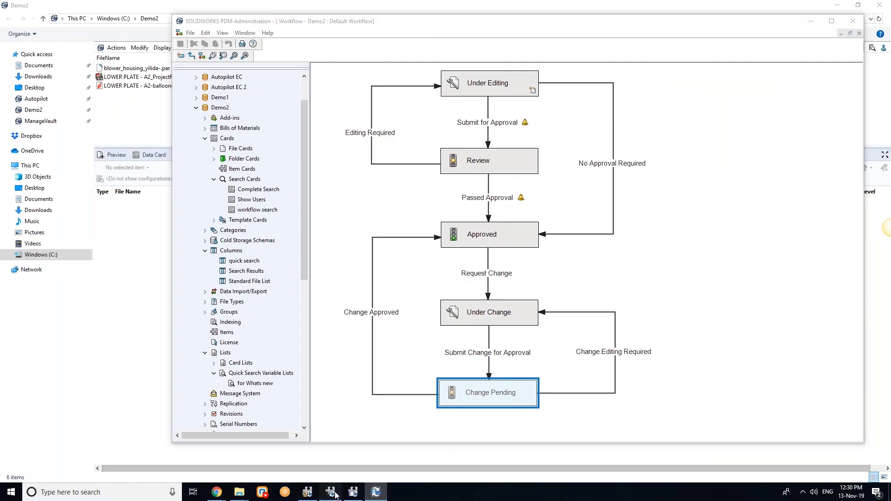
pyautogui.click(330, 492)
pyautogui.rightClick(327, 192)
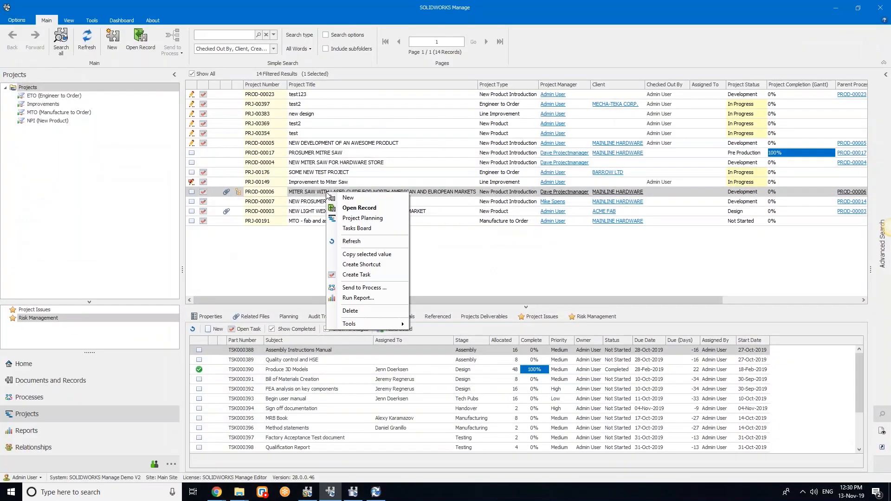
pyautogui.click(366, 219)
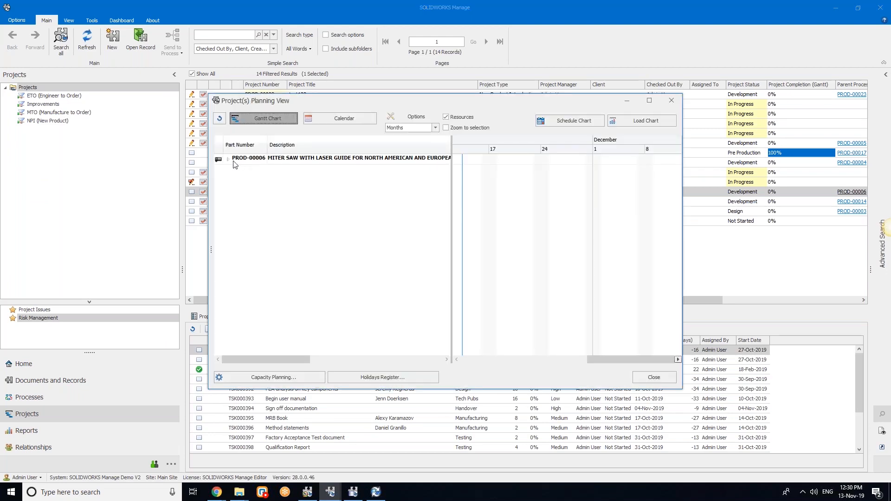
pyautogui.click(228, 159)
pyautogui.click(235, 190)
pyautogui.click(235, 244)
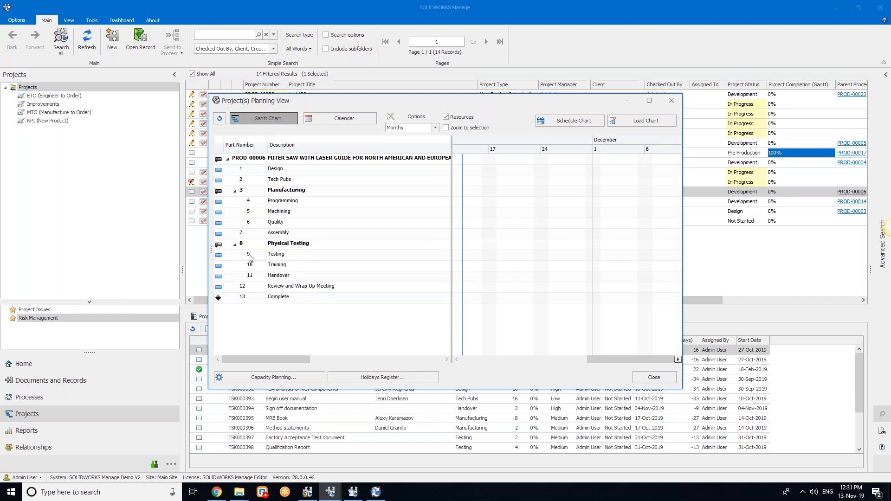
# Move the Handover stage from Physical Testing into Manufacturing, directly after Programming
pyautogui.click(218, 276)
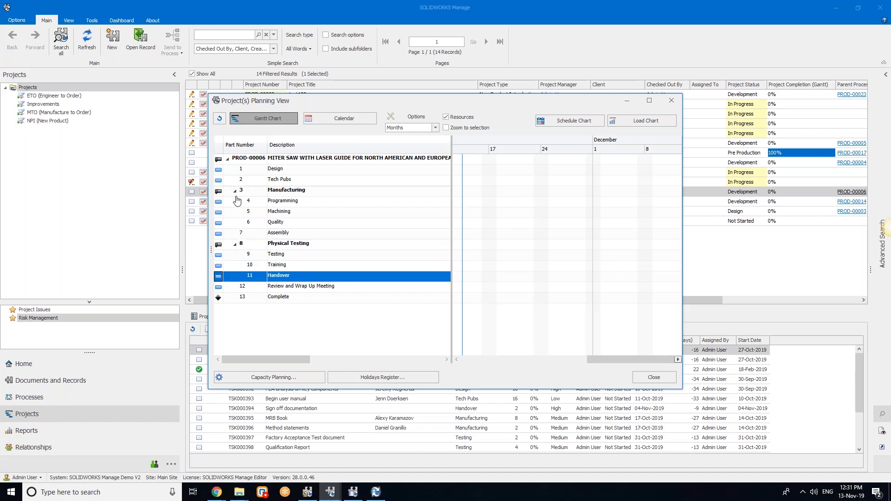
pyautogui.moveTo(243, 215); pyautogui.dragTo(243, 213)
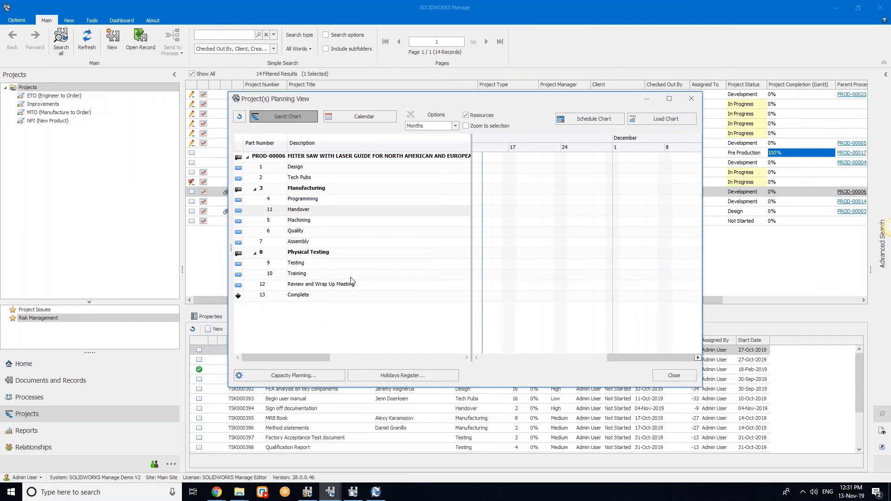
# Open Capacity Planning for PROD-00006 and add the users for the selected project to the capacity table
pyautogui.click(287, 374)
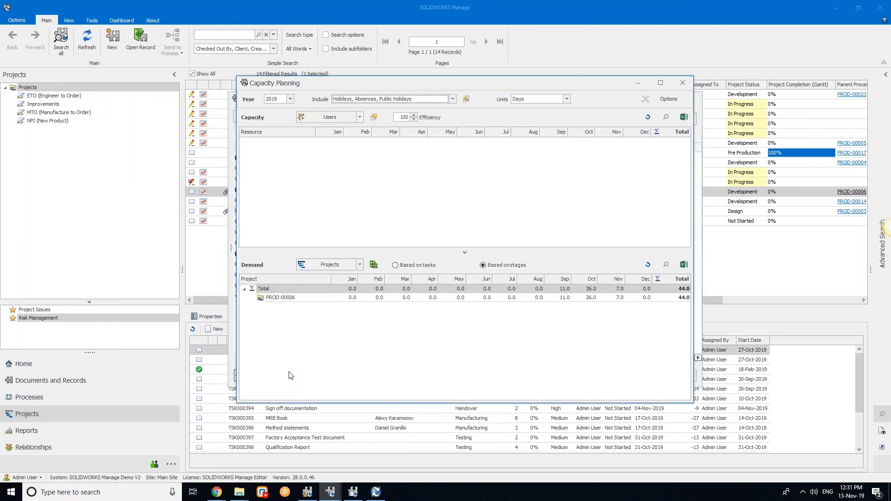
pyautogui.click(359, 117)
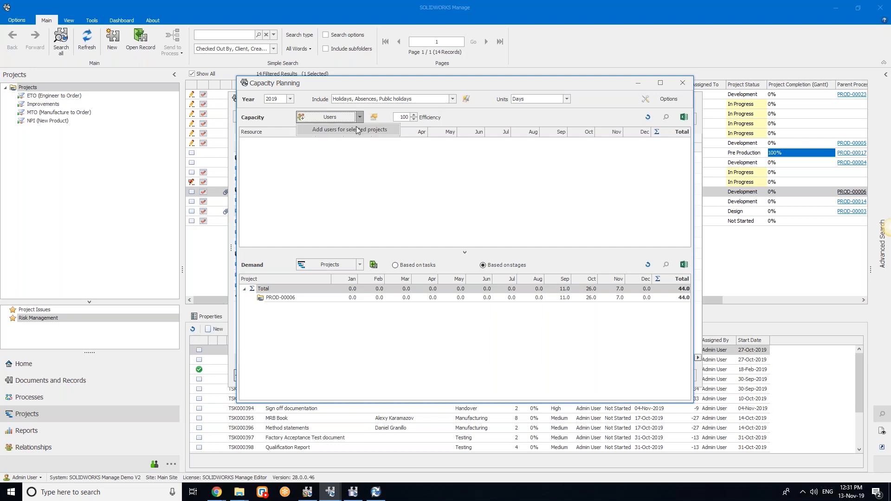
pyautogui.click(369, 134)
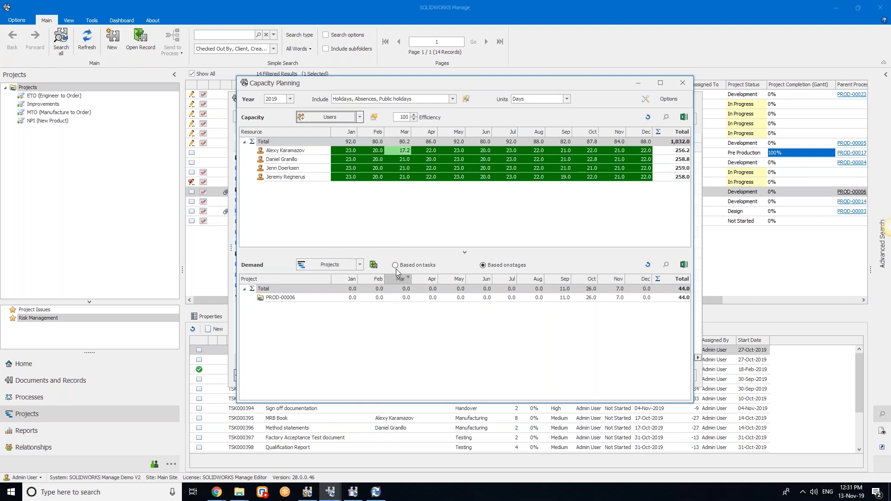
# Look through the list of users selectable for capacity, leave the selection unchanged, and close Capacity Planning and the Project(s) Planning View
pyautogui.click(349, 116)
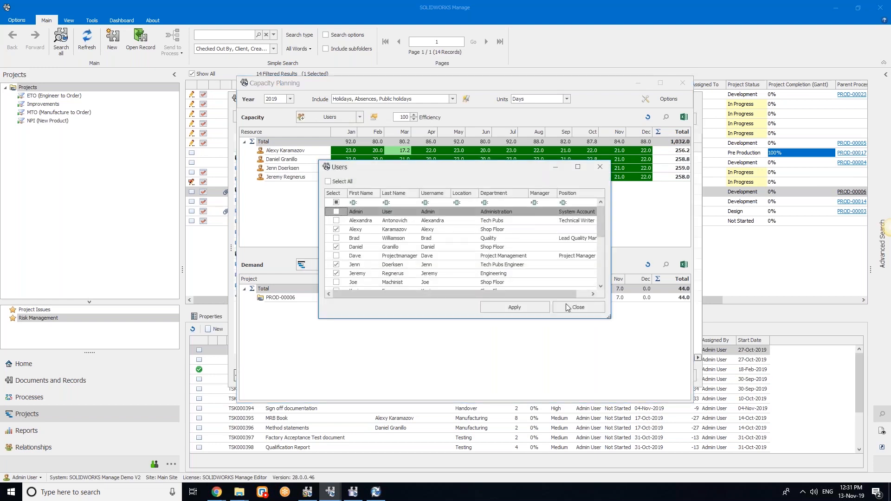
pyautogui.moveTo(598, 226); pyautogui.dragTo(598, 269)
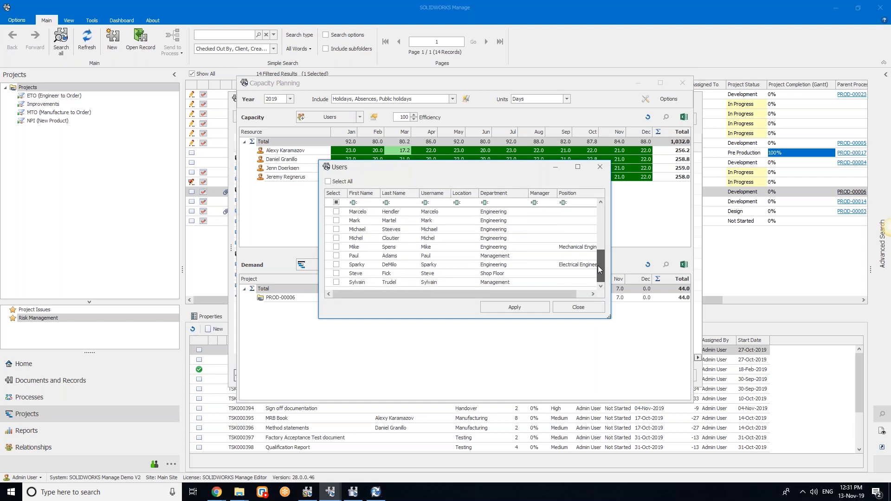
pyautogui.click(582, 308)
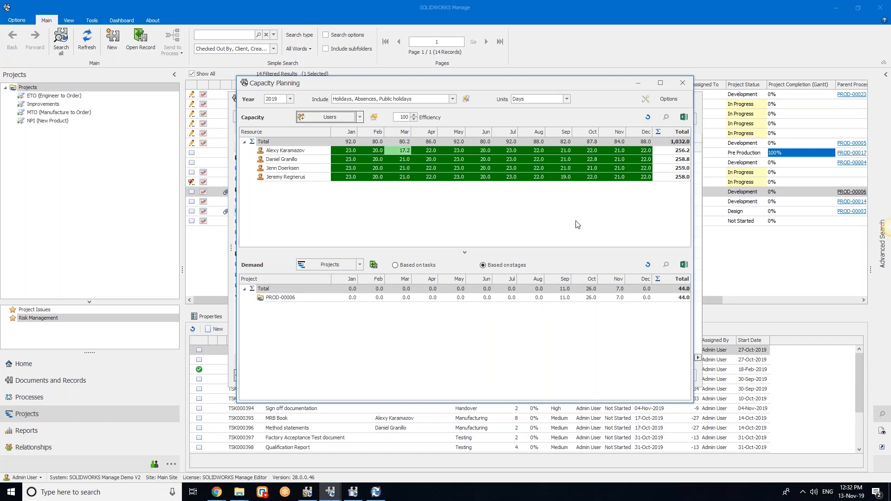
pyautogui.click(682, 83)
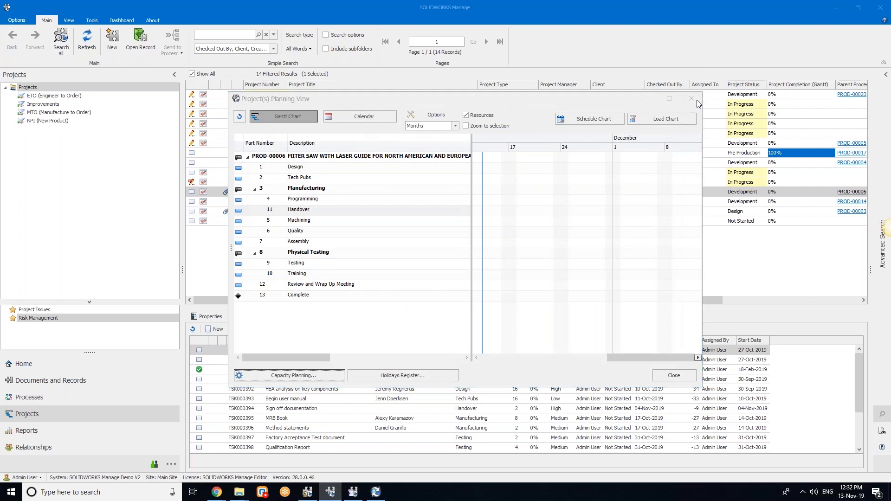
pyautogui.click(687, 93)
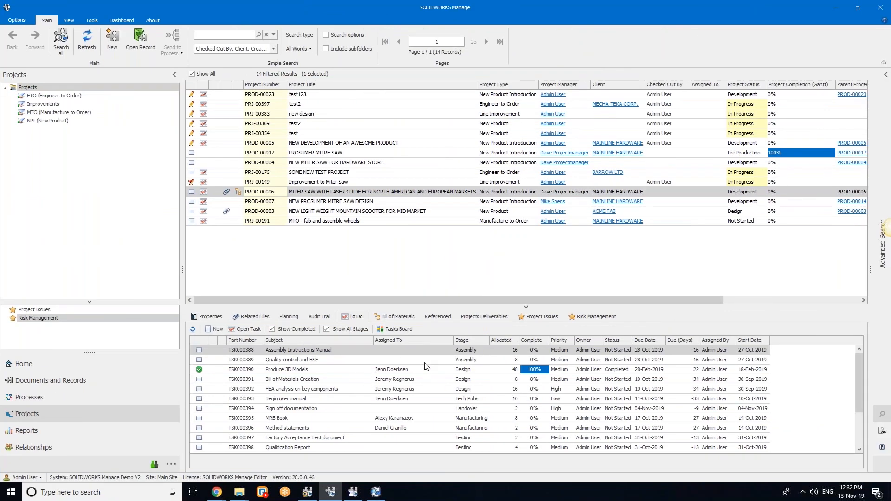
# Start a new task in the To Do list of PROD-00006 and fill it in from the generic task template
pyautogui.click(212, 329)
pyautogui.moveTo(229, 30); pyautogui.dragTo(429, 62)
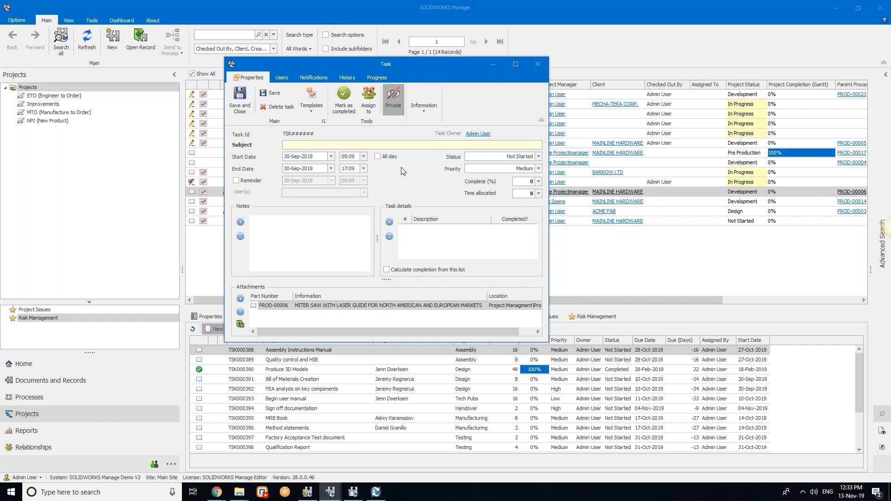
pyautogui.click(312, 113)
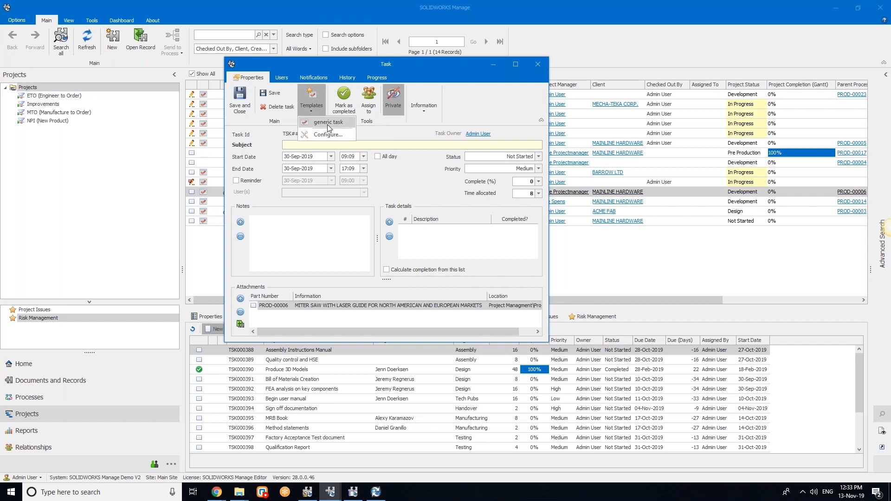
pyautogui.click(328, 122)
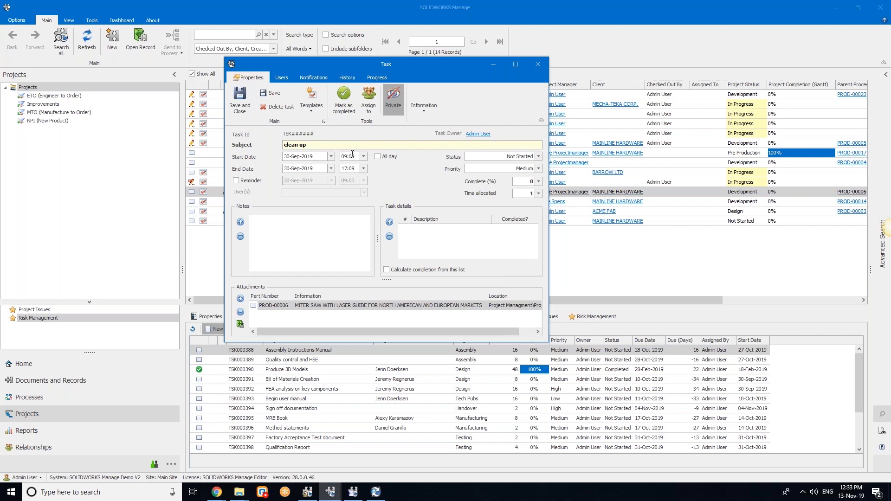
# Start configuring a new task template named test and check its assignee and time allocated choices
pyautogui.click(312, 110)
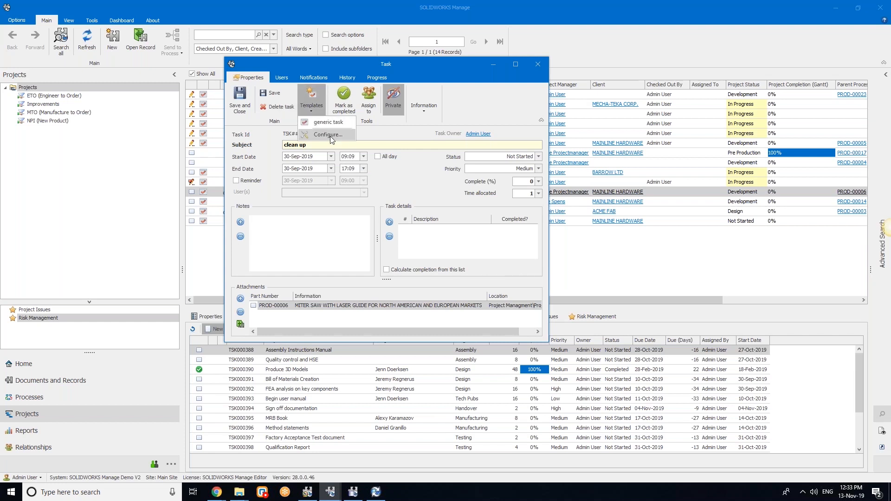
pyautogui.click(328, 134)
pyautogui.click(313, 132)
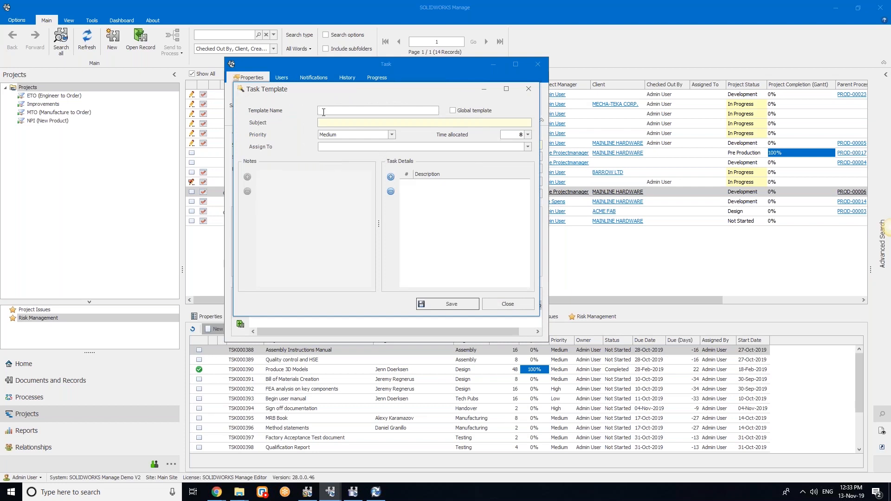
pyautogui.write('test')
pyautogui.click(527, 148)
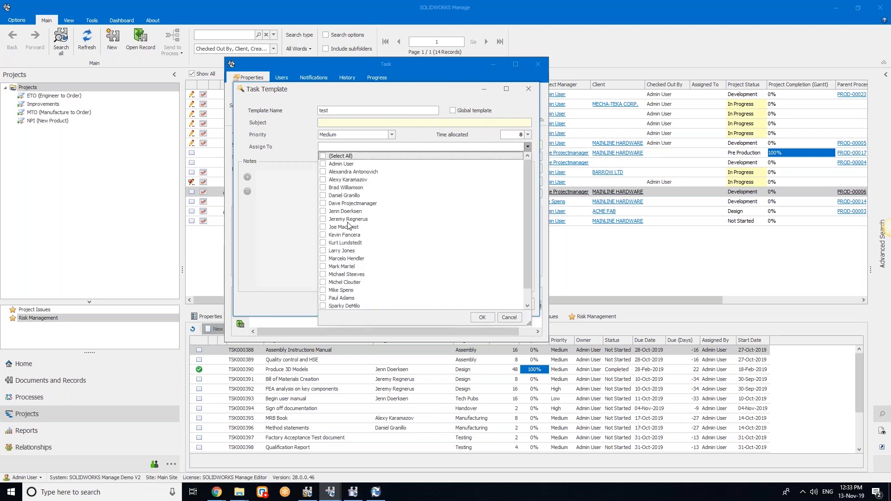
pyautogui.click(527, 147)
pyautogui.click(528, 135)
pyautogui.click(527, 135)
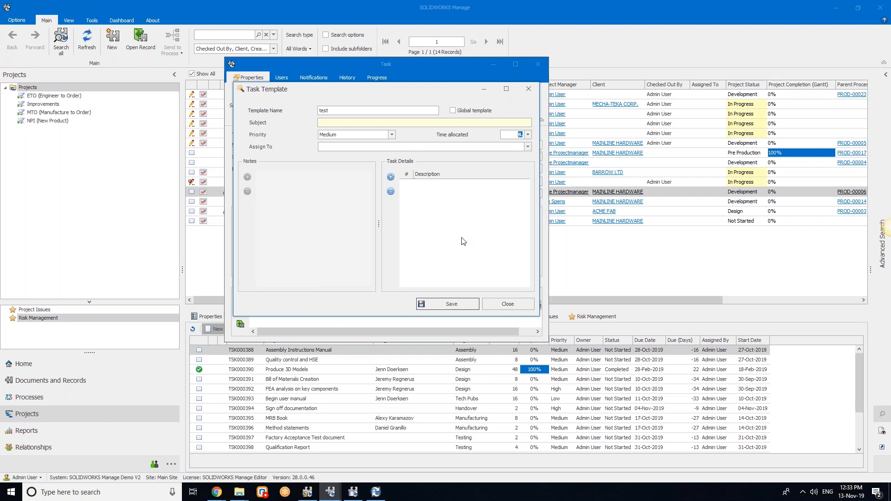
# Close the task template configuration and discard the new clean up task without saving changes
pyautogui.click(512, 303)
pyautogui.click(461, 304)
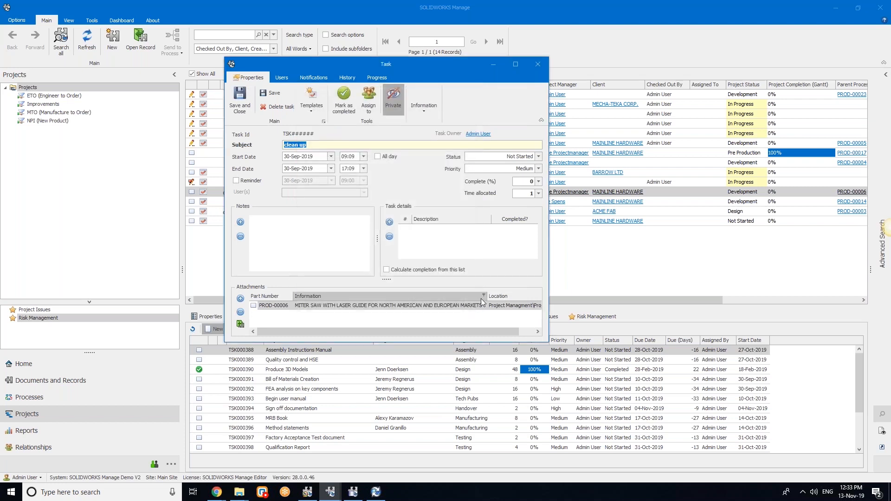
pyautogui.click(536, 63)
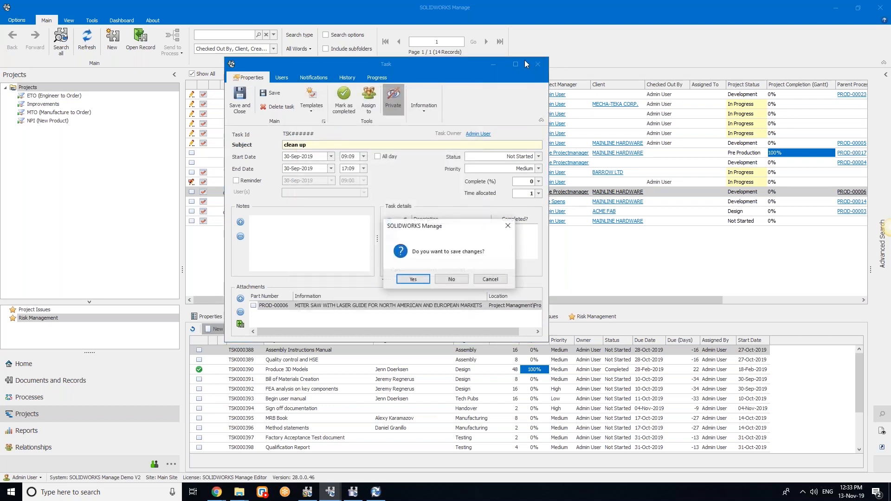
pyautogui.click(447, 280)
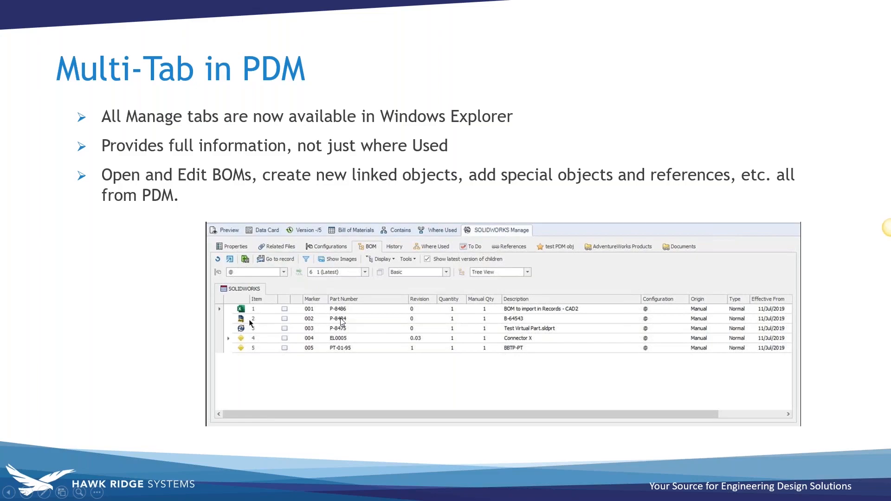
# Switch to the EC Vignette vault folder in File Explorer and view the SOLIDWORKS Manage properties of SW-09437-EC.SLDASM
pyautogui.press('ctrl+super+Right')
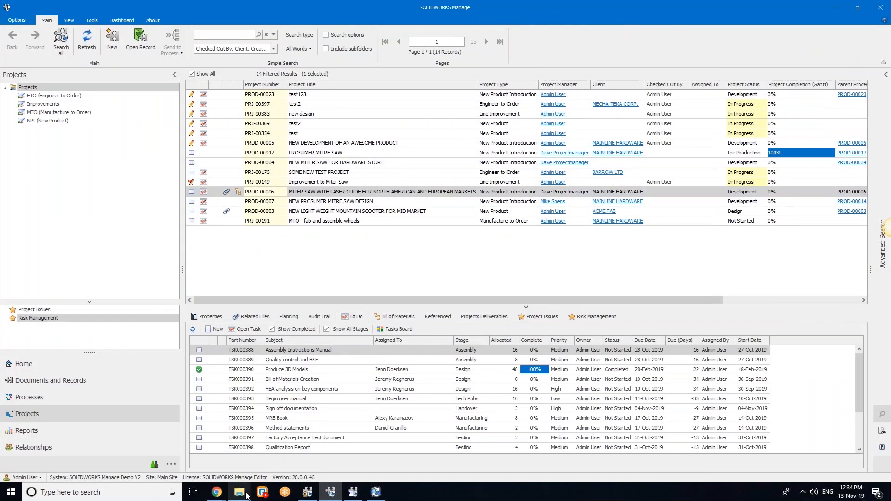
pyautogui.moveTo(247, 495)
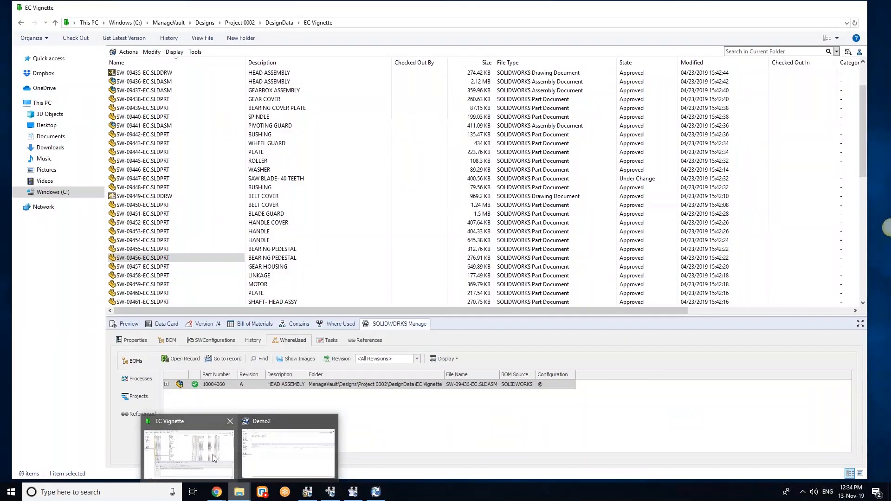
pyautogui.click(214, 458)
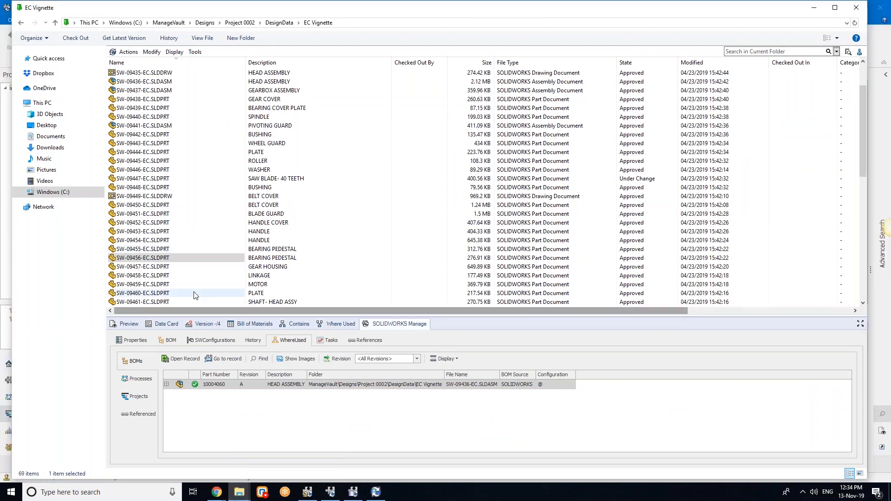
pyautogui.click(134, 92)
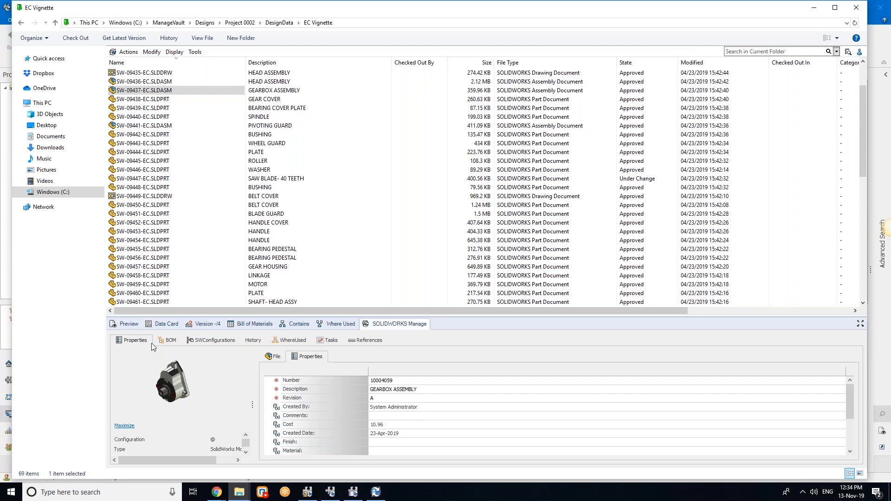
# View the SOLIDWORKS Manage BOM, revision history and tasks of SW-09437-EC.SLDASM
pyautogui.click(166, 340)
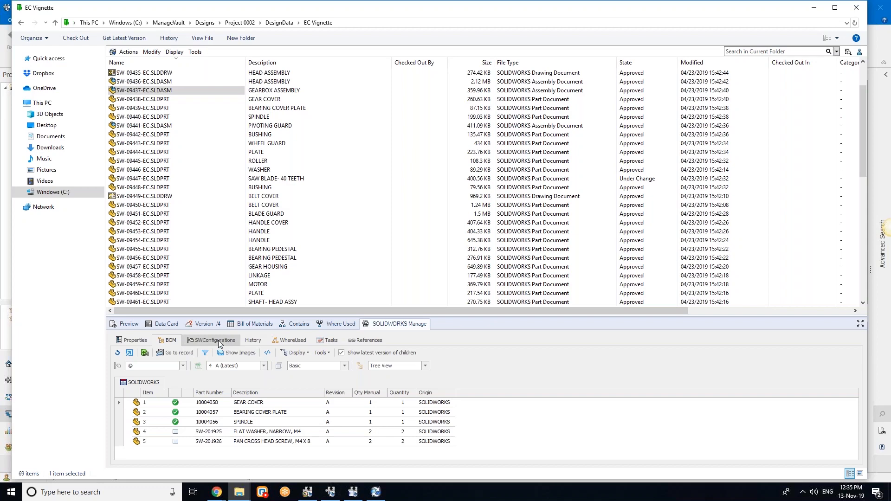
pyautogui.click(252, 340)
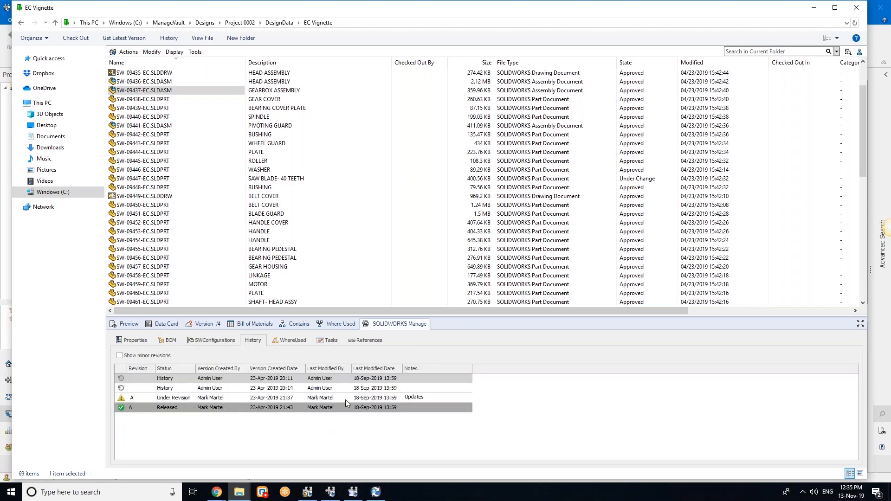
pyautogui.click(332, 341)
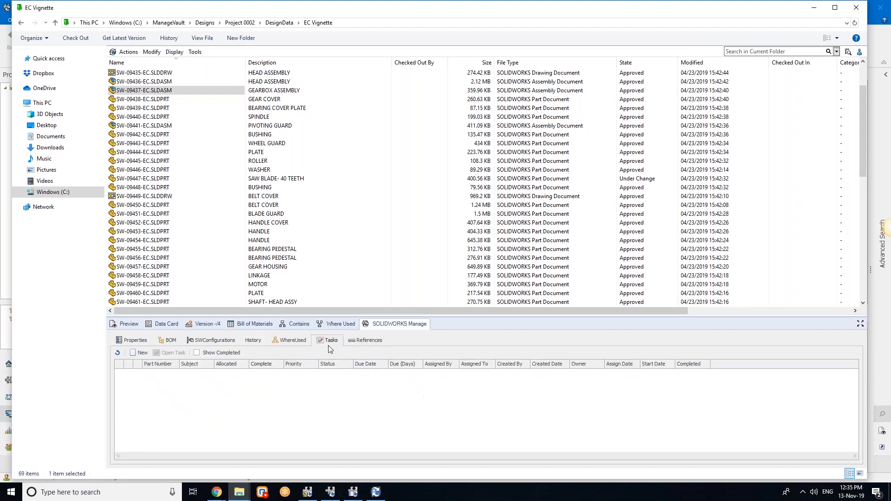